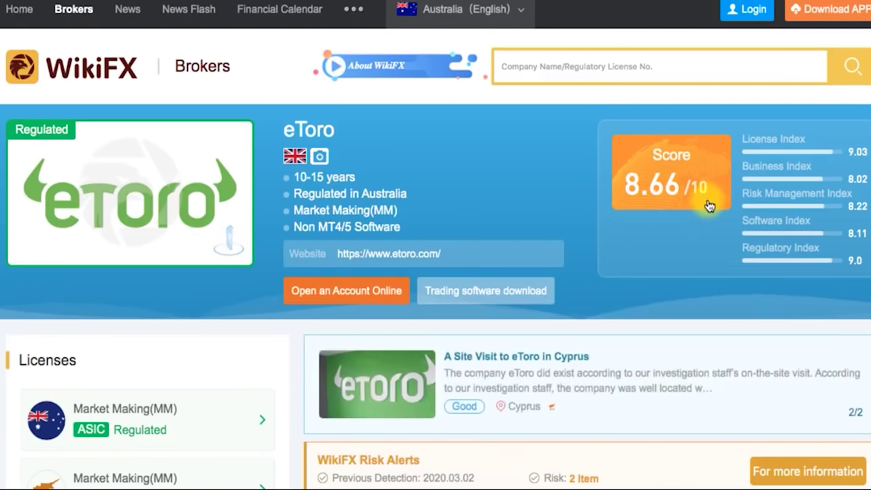
Step: Review eToro's regulatory licences listed on its WikiFX broker page, including ASIC, CYSEC, FCA and IFSC
{"action": "scroll", "coordinate": [543, 221], "scroll_direction": "down", "scroll_amount": 2}
{"action": "scroll", "coordinate": [542, 229], "scroll_direction": "down", "scroll_amount": 1}
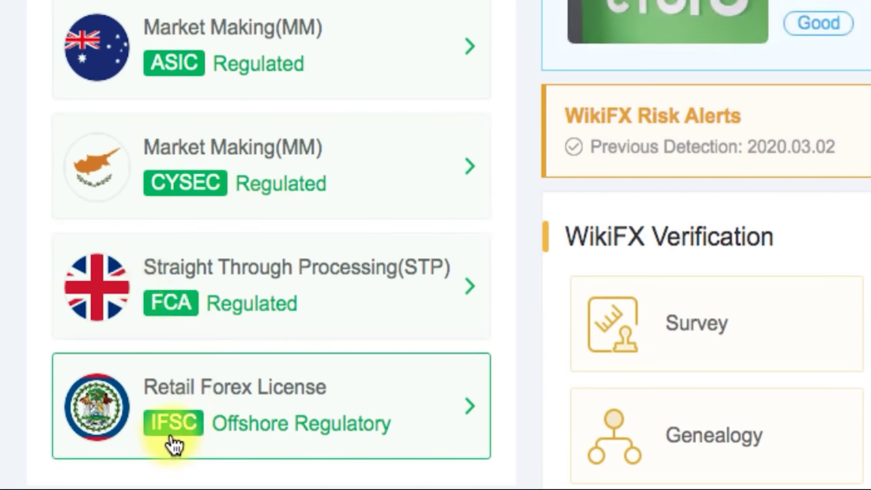
{"action": "scroll", "coordinate": [443, 414], "scroll_direction": "down", "scroll_amount": 1}
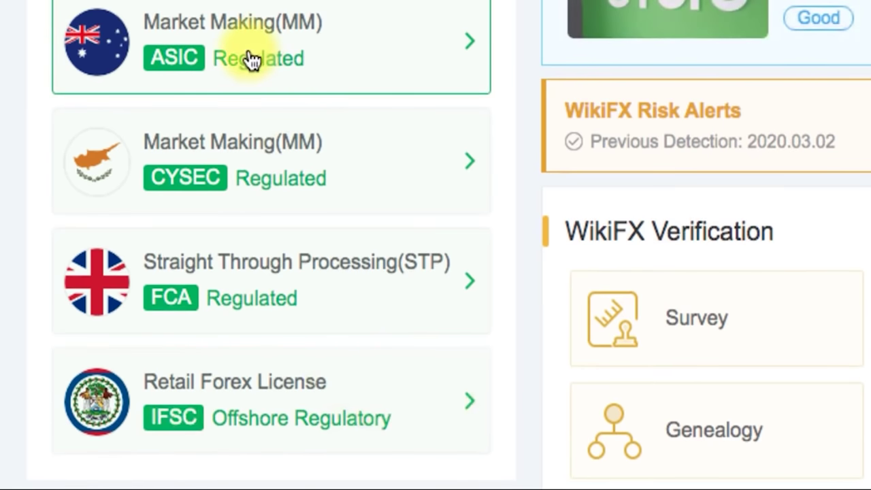
{"action": "scroll", "coordinate": [252, 60], "scroll_direction": "up", "scroll_amount": 1}
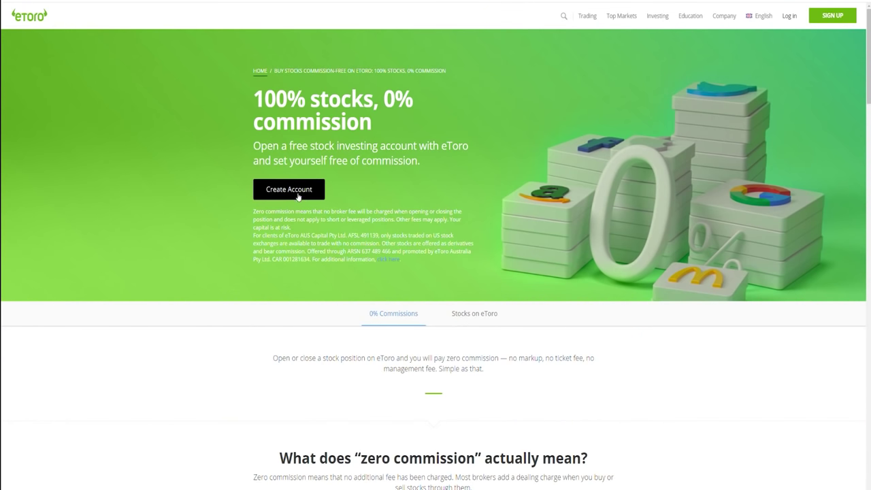
Step: Read the explanation of "zero commission" on eToro's commission-free stocks page, highlighting that phrase in the heading
{"action": "scroll", "coordinate": [376, 253], "scroll_direction": "down", "scroll_amount": 3}
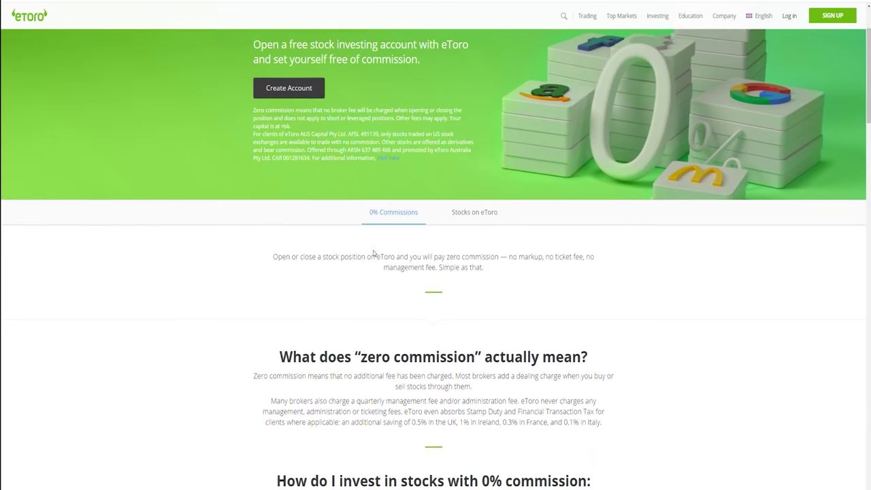
{"action": "scroll", "coordinate": [388, 234], "scroll_direction": "down", "scroll_amount": 3}
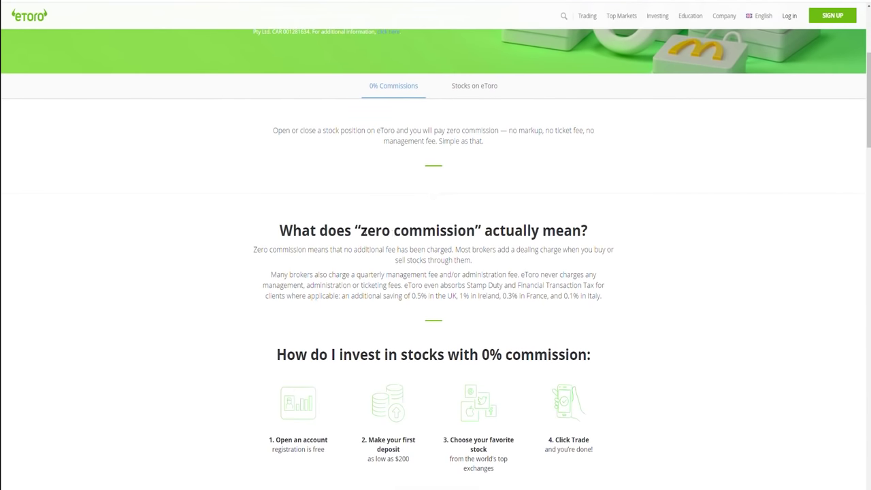
{"action": "left_click_drag", "start_coordinate": [360, 231], "coordinate": [488, 238]}
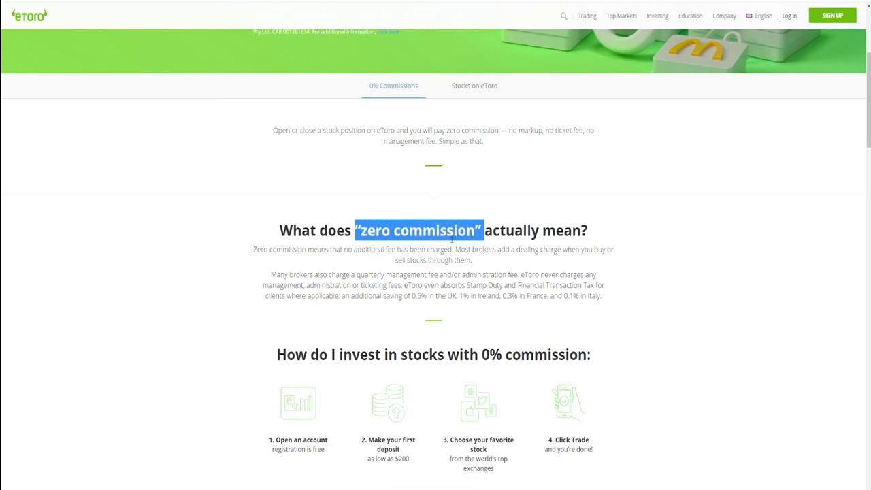
{"action": "scroll", "coordinate": [451, 240], "scroll_direction": "down", "scroll_amount": 2}
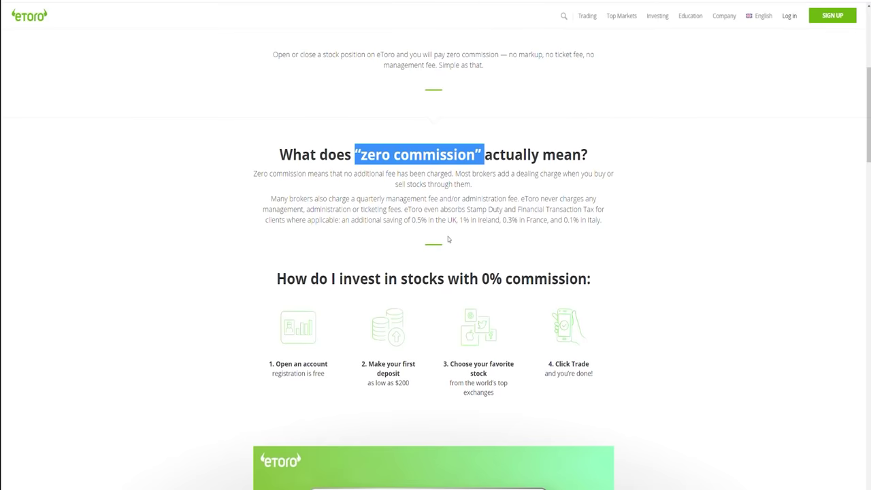
{"action": "scroll", "coordinate": [448, 240], "scroll_direction": "down", "scroll_amount": 3}
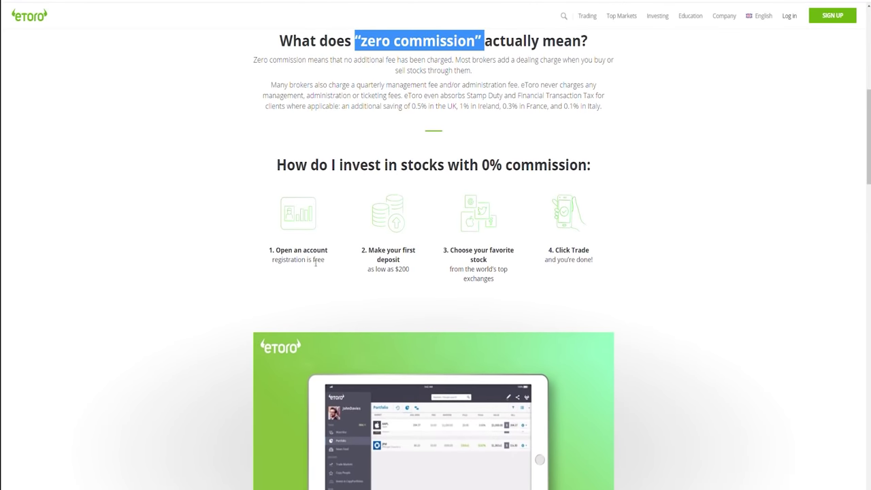
Step: Read the four steps for investing in stocks with 0% commission, highlighting the key text in each one
{"action": "left_click_drag", "start_coordinate": [315, 262], "coordinate": [327, 263]}
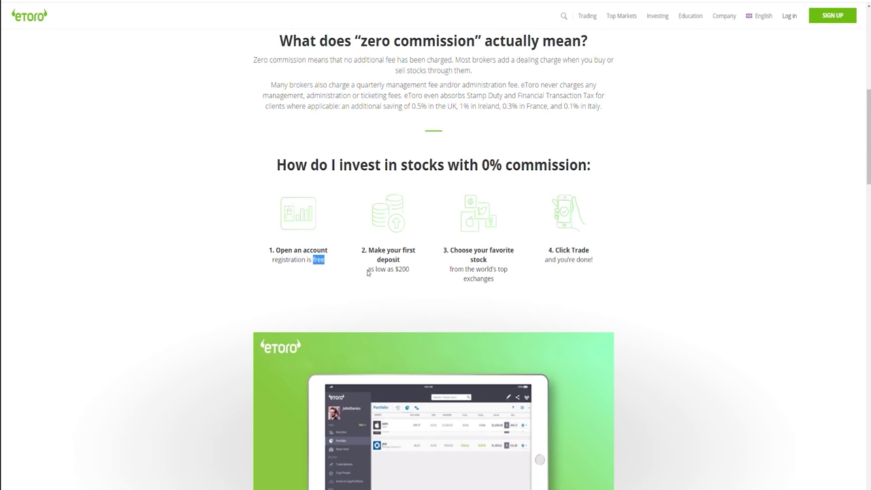
{"action": "left_click_drag", "start_coordinate": [392, 273], "coordinate": [405, 273]}
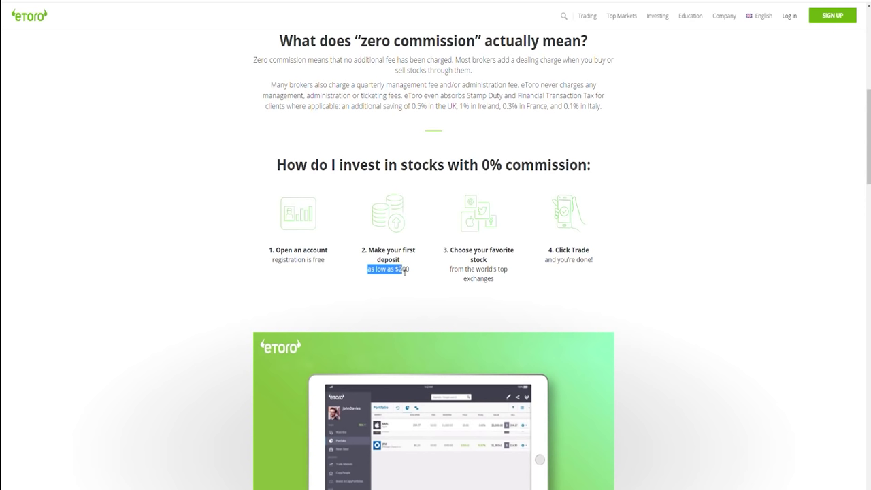
{"action": "left_click_drag", "start_coordinate": [375, 255], "coordinate": [406, 269]}
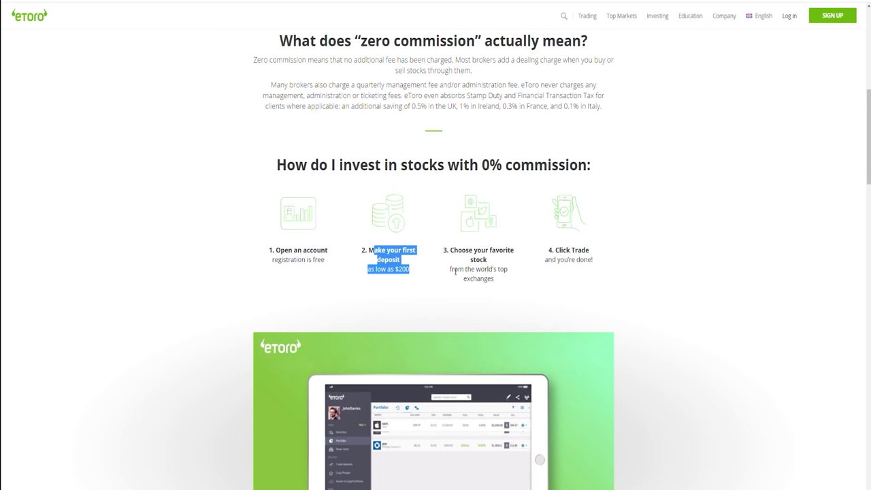
{"action": "left_click_drag", "start_coordinate": [461, 272], "coordinate": [508, 275]}
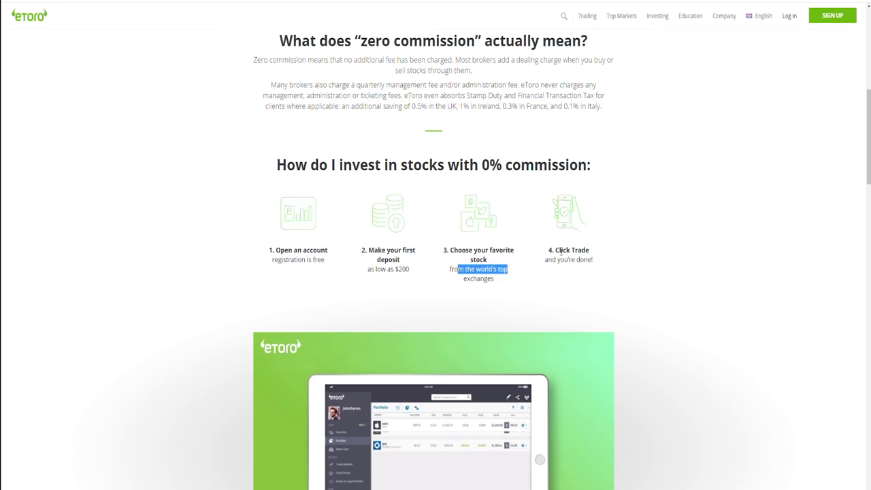
{"action": "left_click_drag", "start_coordinate": [558, 253], "coordinate": [578, 259]}
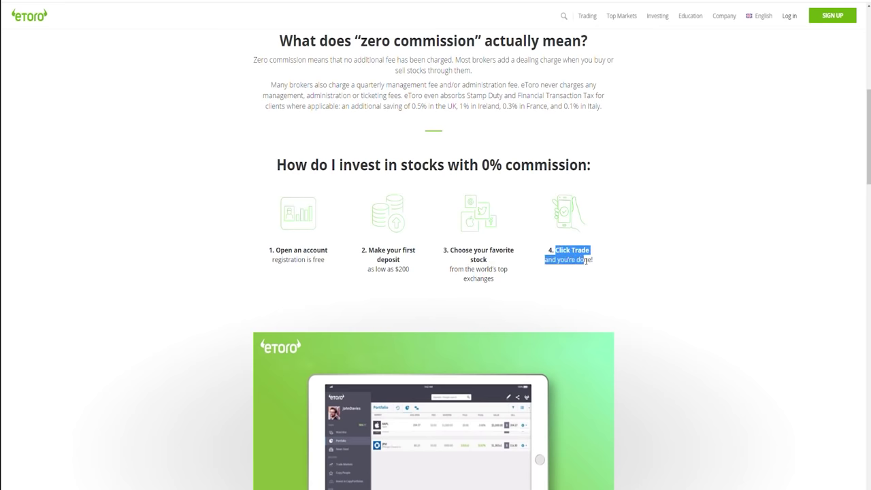
{"action": "scroll", "coordinate": [584, 261], "scroll_direction": "down", "scroll_amount": 3}
{"action": "scroll", "coordinate": [584, 261], "scroll_direction": "down", "scroll_amount": 3}
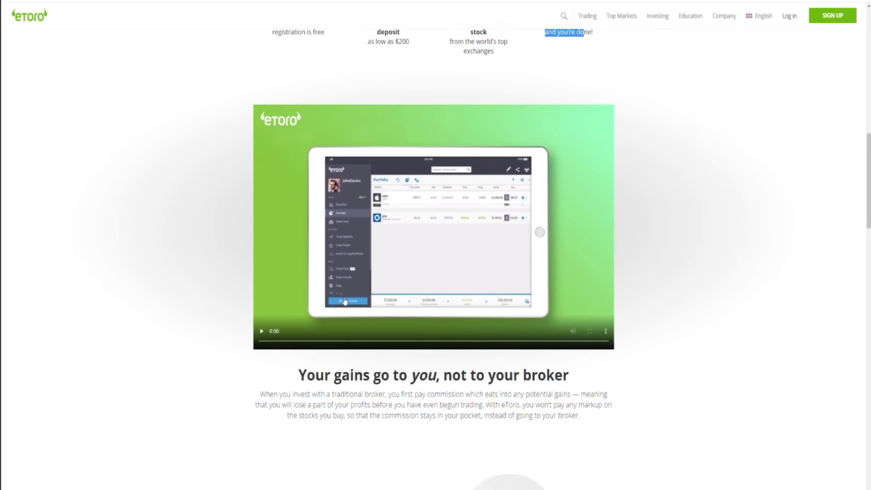
Step: Play the eToro promotional video and read the sections on broker gains and 0% commission advantages below it
{"action": "left_click", "coordinate": [263, 331]}
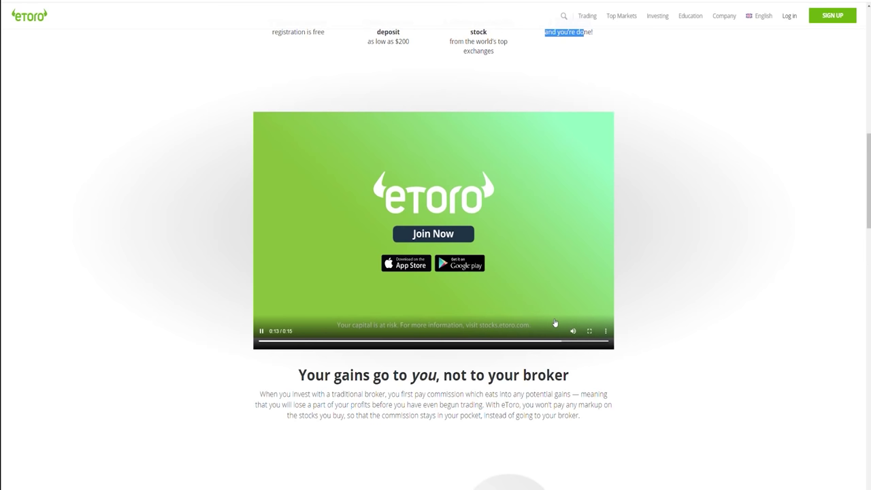
{"action": "scroll", "coordinate": [554, 324], "scroll_direction": "down", "scroll_amount": 2}
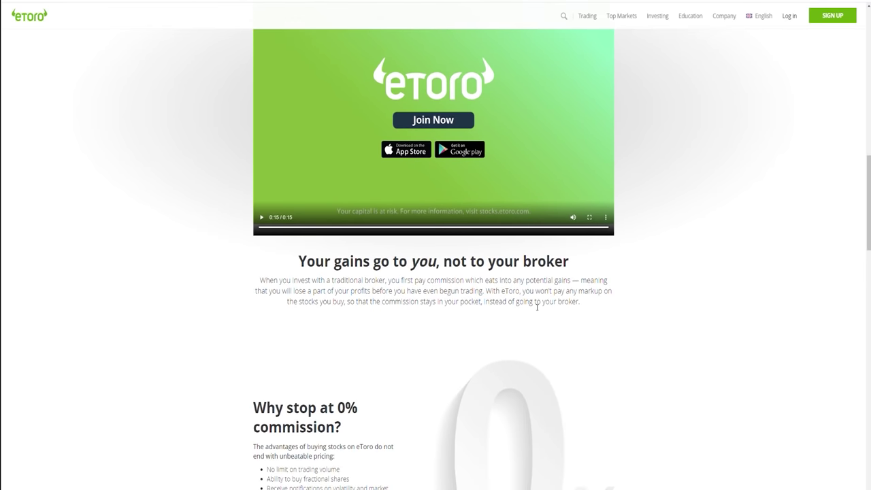
{"action": "scroll", "coordinate": [537, 307], "scroll_direction": "down", "scroll_amount": 2}
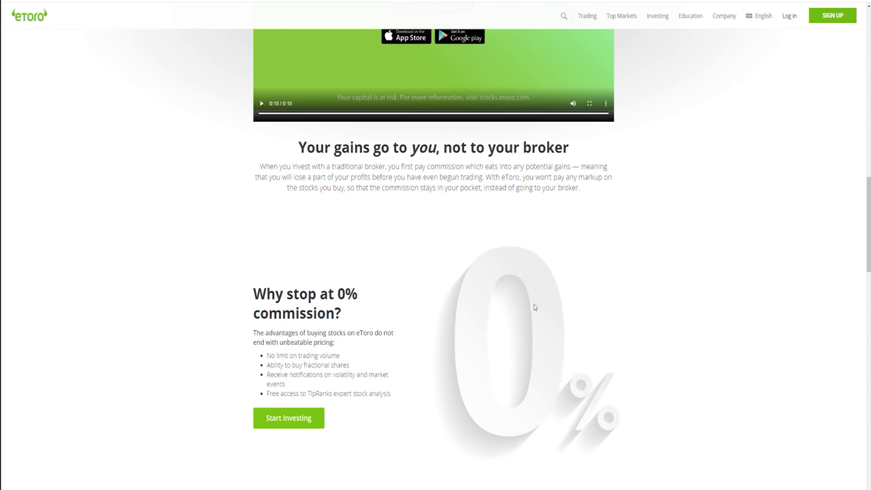
{"action": "scroll", "coordinate": [534, 307], "scroll_direction": "down", "scroll_amount": 1}
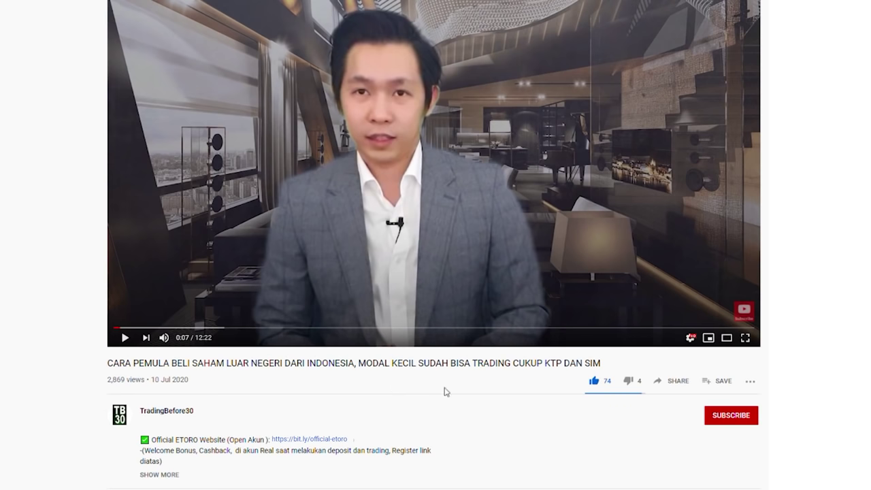
Step: Subscribe to the TradingBefore30 YouTube channel and turn on all of its notifications
{"action": "left_click", "coordinate": [729, 416]}
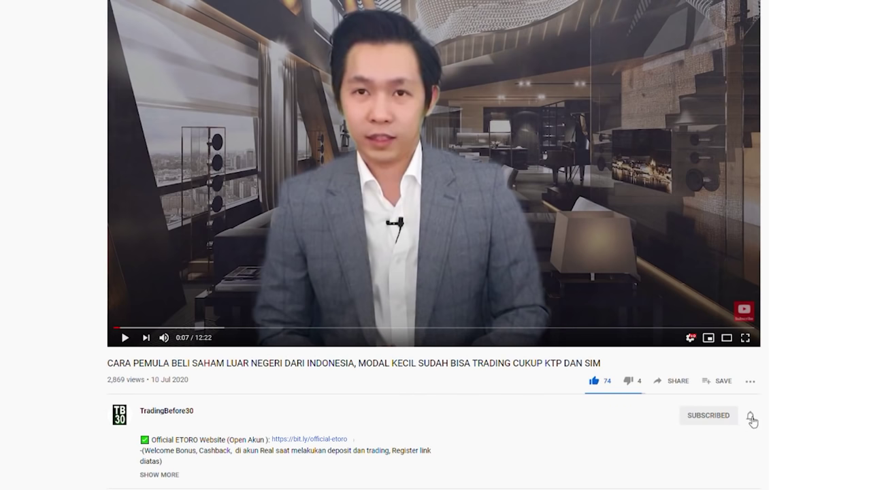
{"action": "left_click", "coordinate": [751, 418]}
{"action": "left_click", "coordinate": [771, 442]}
Step: Expand the video description and open the official eToro website link for opening an account
{"action": "left_click", "coordinate": [160, 474]}
{"action": "scroll", "coordinate": [281, 445], "scroll_direction": "down", "scroll_amount": 2}
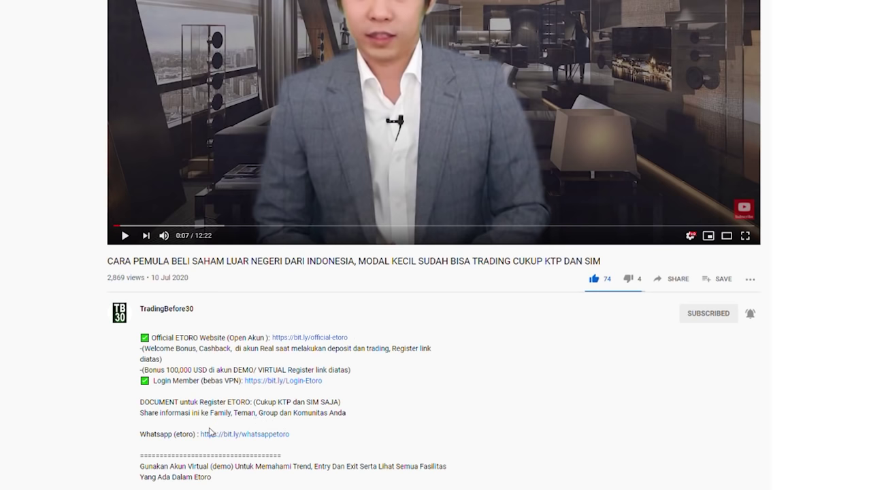
{"action": "scroll", "coordinate": [391, 454], "scroll_direction": "up", "scroll_amount": 1}
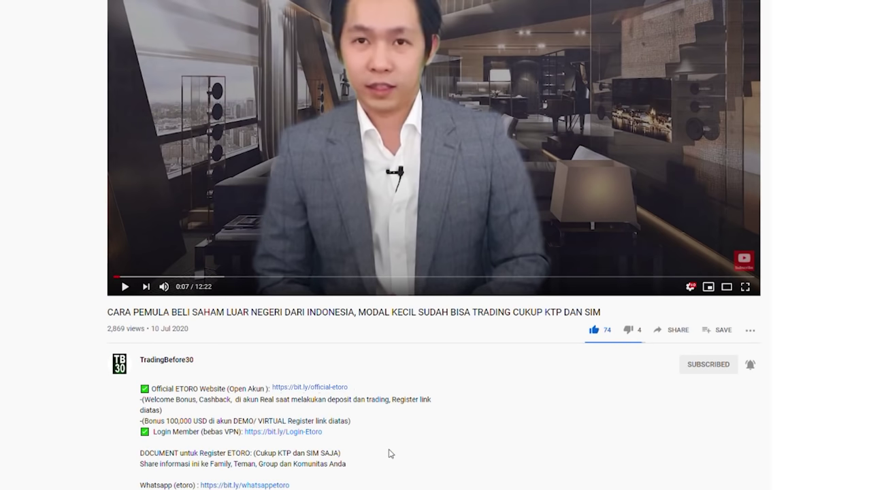
{"action": "left_click", "coordinate": [328, 394]}
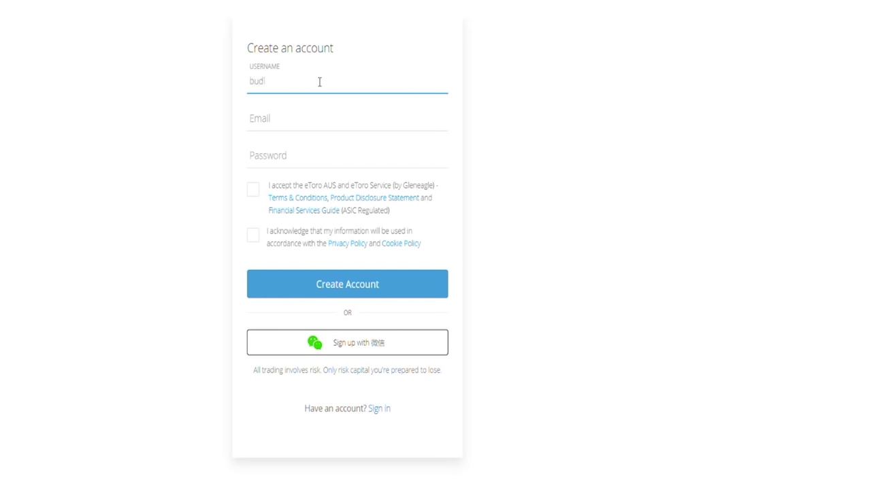
Step: Enter a username in the eToro registration form and accept both the terms and conditions and the privacy acknowledgement
{"action": "left_click", "coordinate": [312, 84]}
{"action": "left_click", "coordinate": [274, 122]}
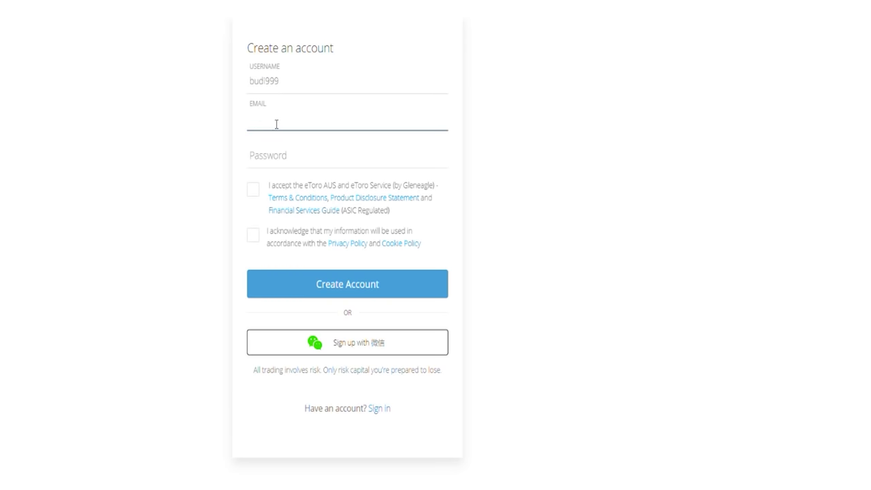
{"action": "left_click", "coordinate": [323, 160]}
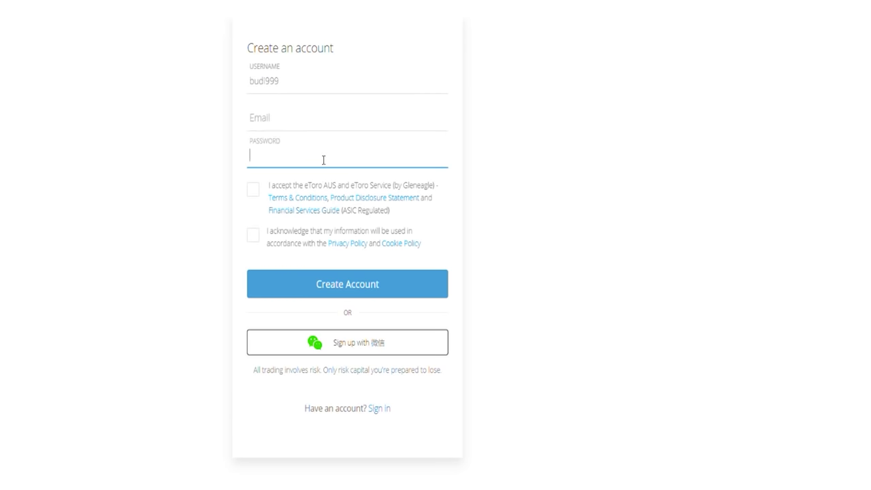
{"action": "left_click", "coordinate": [257, 195]}
{"action": "left_click", "coordinate": [255, 238]}
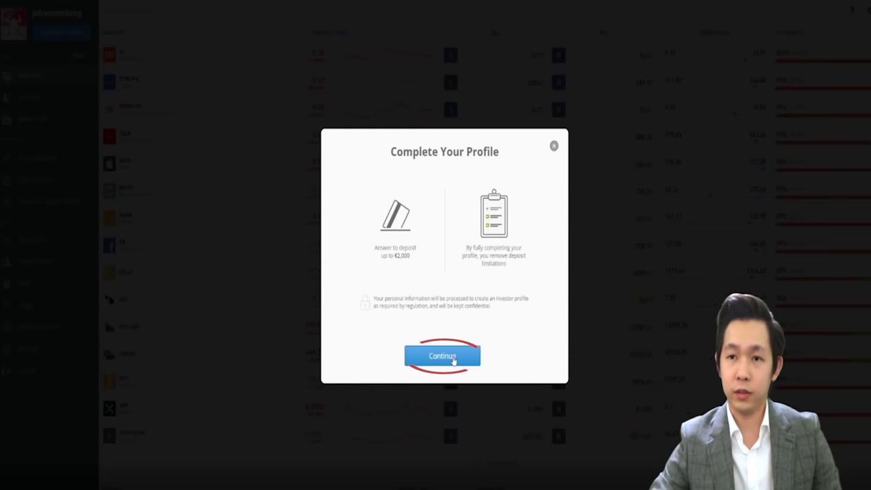
Step: Continue to the profile questionnaire and enter the account holder's first name
{"action": "left_click", "coordinate": [452, 358]}
{"action": "left_click", "coordinate": [461, 198]}
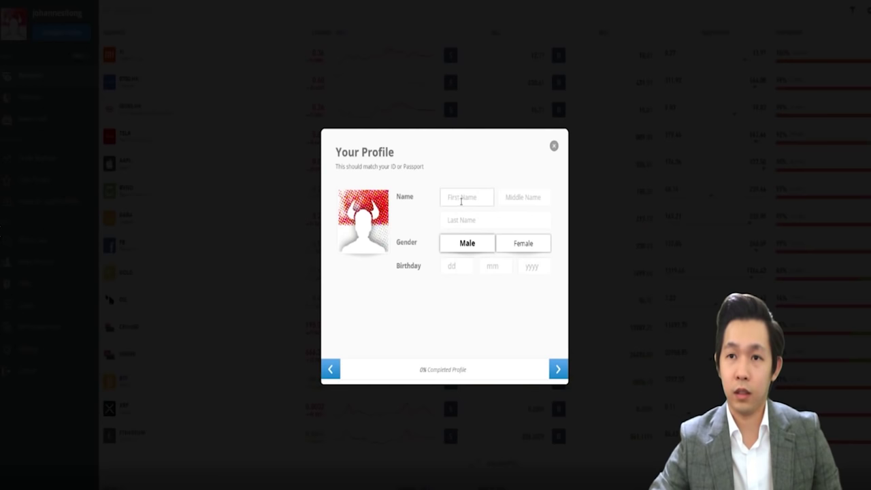
{"action": "type", "text": "Johannes"}
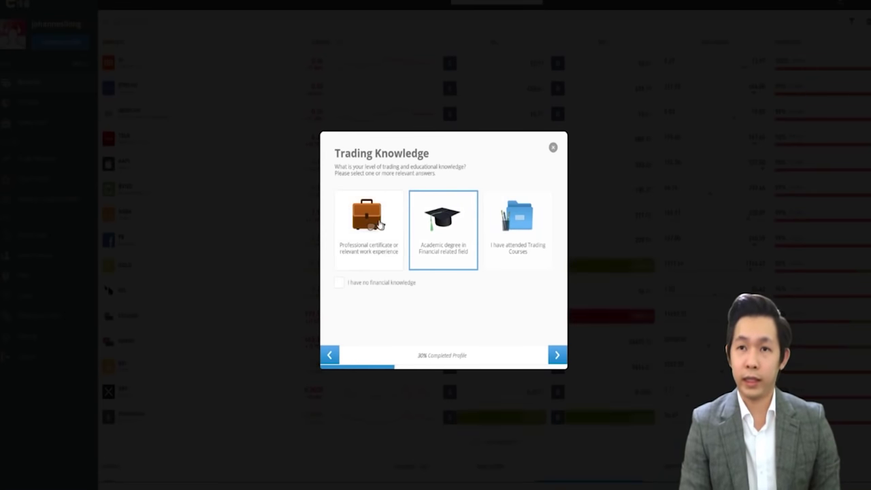
Step: Set the trading knowledge answer to only "Professional certificate or relevant work experience" and continue to the assessment
{"action": "left_click", "coordinate": [380, 225]}
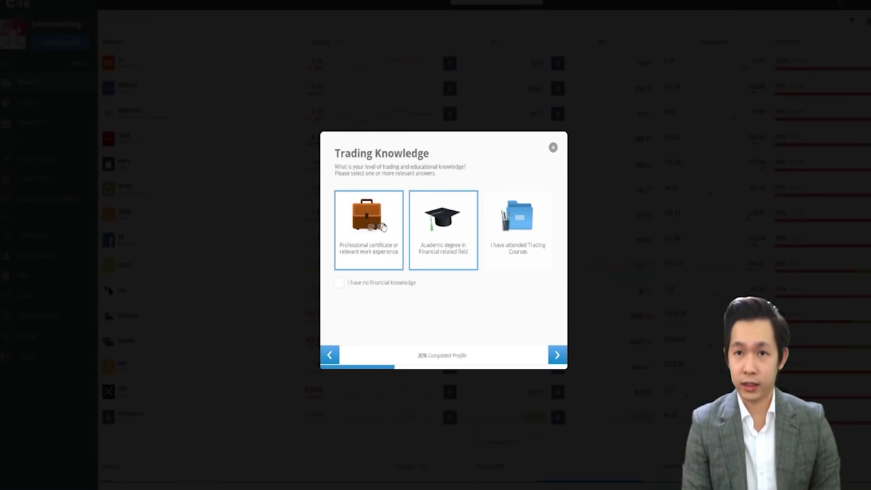
{"action": "left_click", "coordinate": [453, 253]}
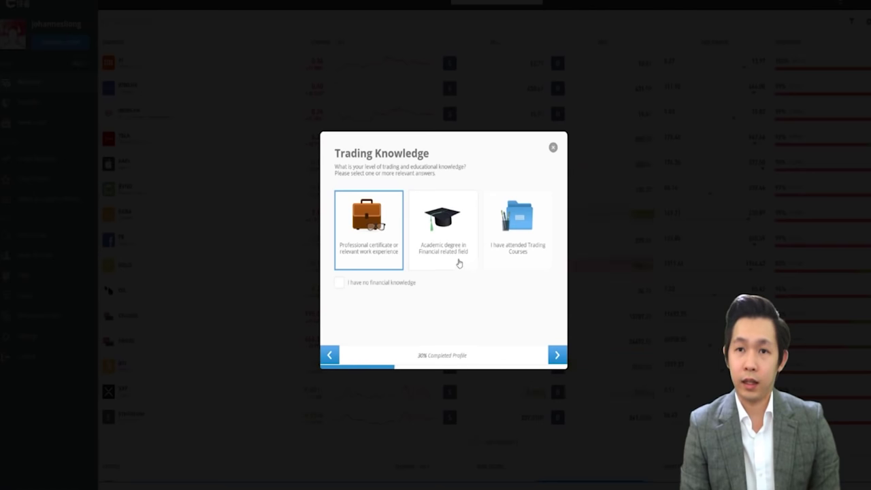
{"action": "left_click", "coordinate": [558, 355]}
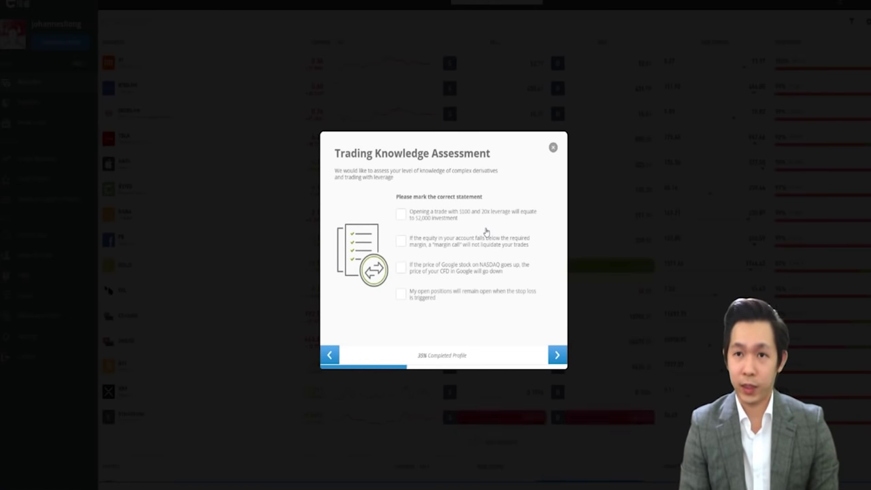
Step: Mark the statement that a $100 trade with 20x leverage equates to a $2,000 investment as correct, and continue
{"action": "left_click", "coordinate": [402, 215]}
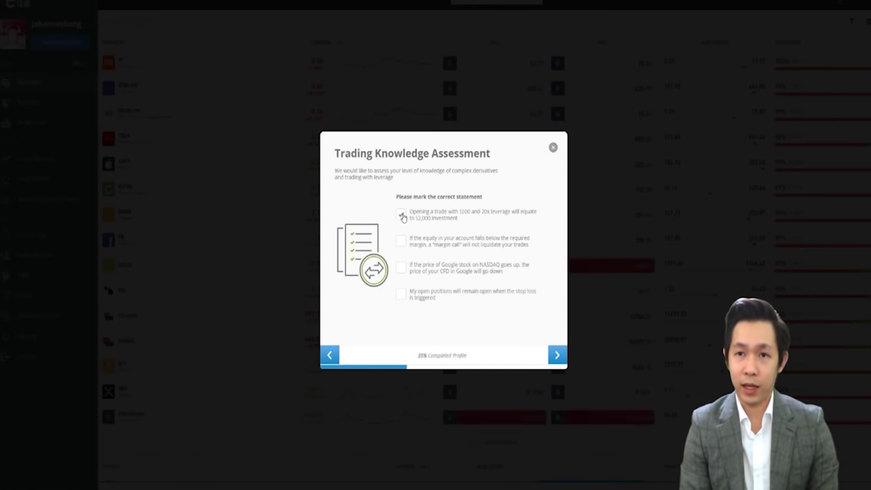
{"action": "left_click", "coordinate": [558, 356]}
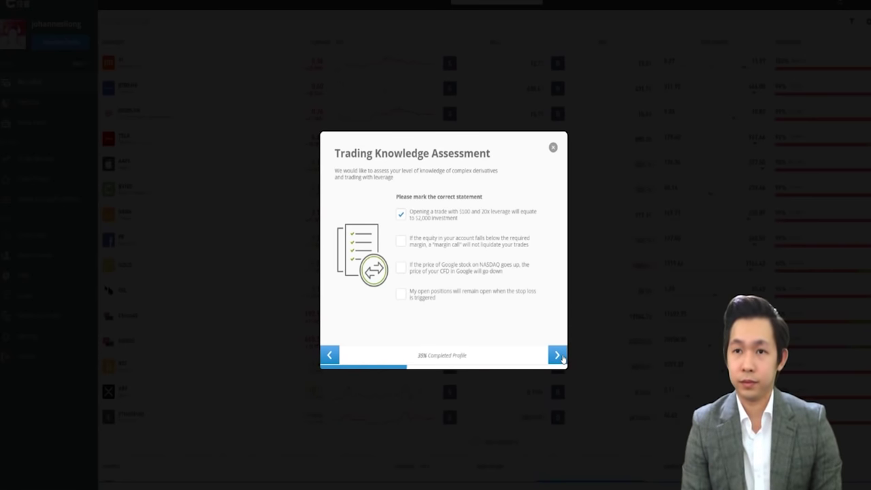
{"action": "left_click", "coordinate": [560, 355]}
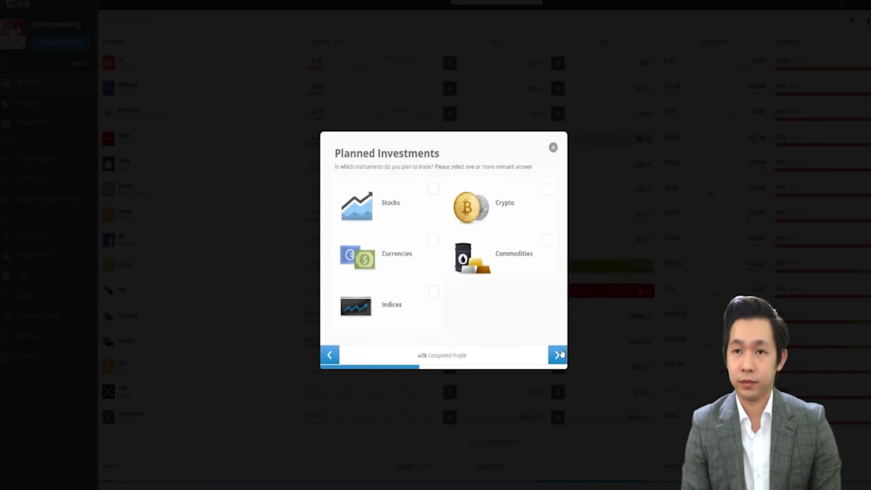
Step: Select Stocks, Currencies, Commodities, Crypto and Indices as the planned investments and continue
{"action": "left_click", "coordinate": [438, 194]}
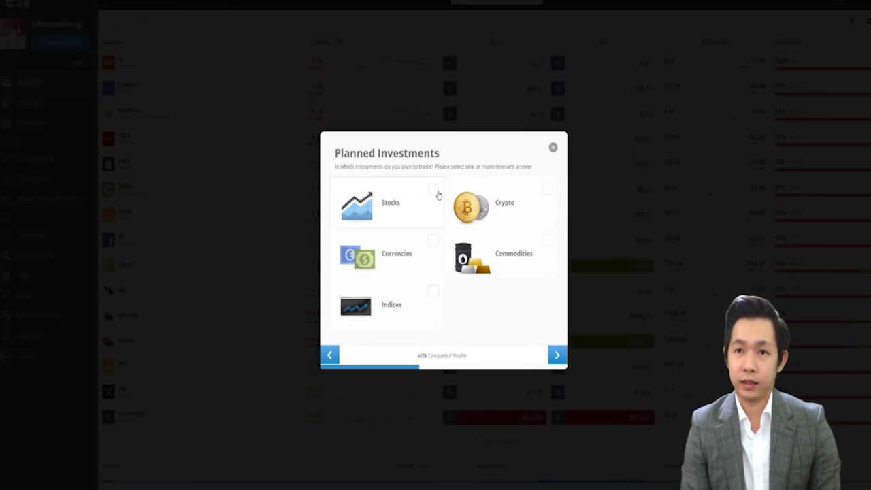
{"action": "left_click", "coordinate": [434, 243]}
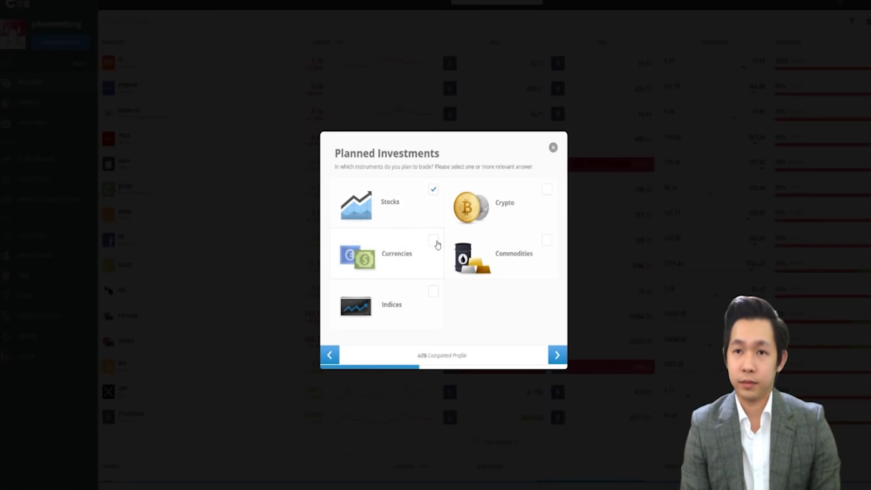
{"action": "left_click", "coordinate": [545, 242]}
{"action": "left_click", "coordinate": [546, 194]}
{"action": "left_click", "coordinate": [438, 300]}
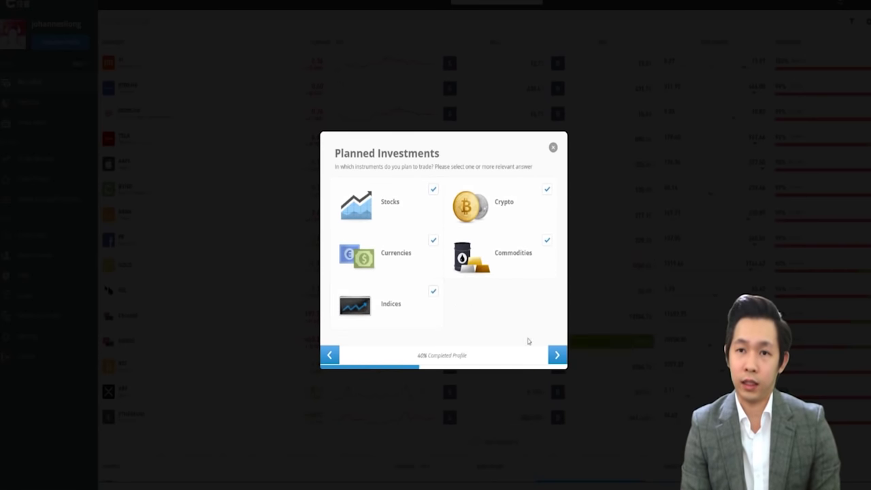
{"action": "left_click", "coordinate": [558, 355]}
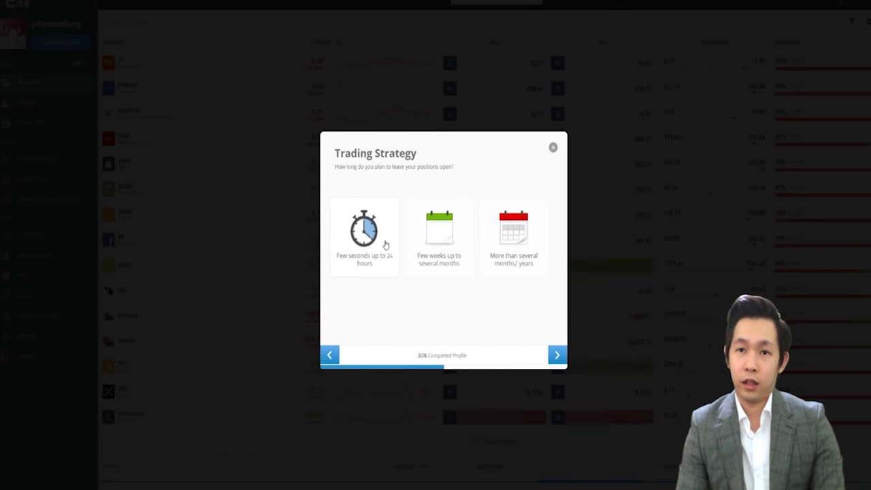
Step: Set the trading strategy to "Few weeks up to several months" and the purpose of trading to "Additional revenues", and continue
{"action": "left_click", "coordinate": [465, 270]}
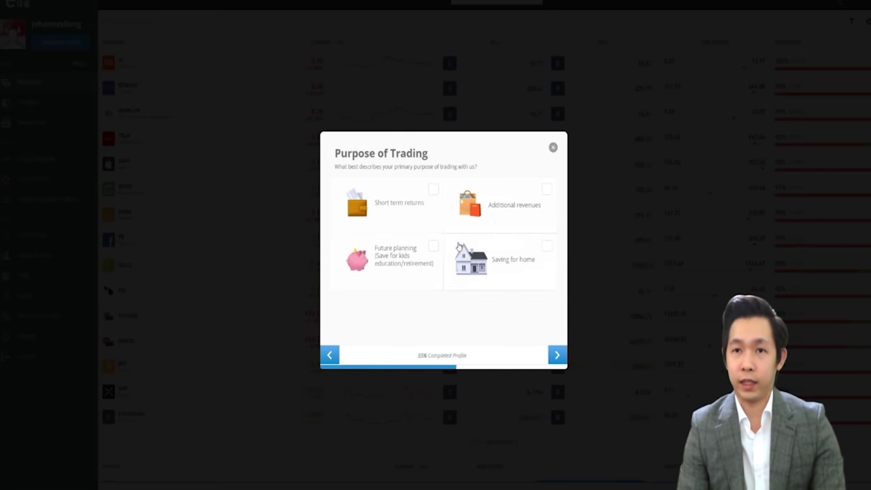
{"action": "left_click", "coordinate": [432, 247]}
{"action": "left_click", "coordinate": [515, 209]}
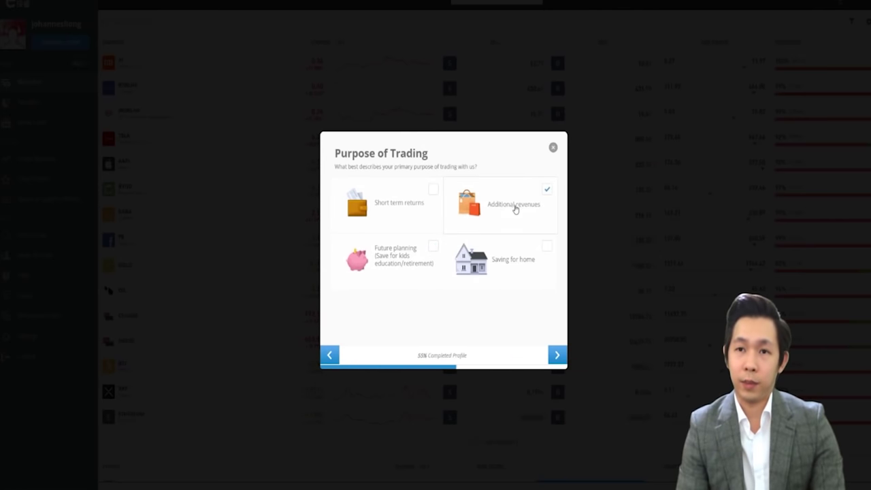
{"action": "left_click", "coordinate": [557, 354]}
Step: Set the planned yearly deposit to $1k - $5k, choose the 20% gain / -12% loss scenario, and continue
{"action": "left_click", "coordinate": [511, 175]}
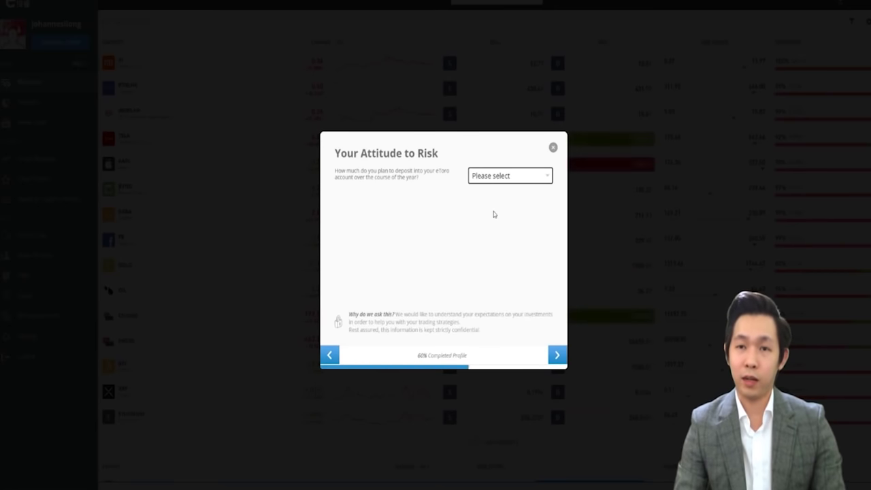
{"action": "left_click", "coordinate": [493, 211]}
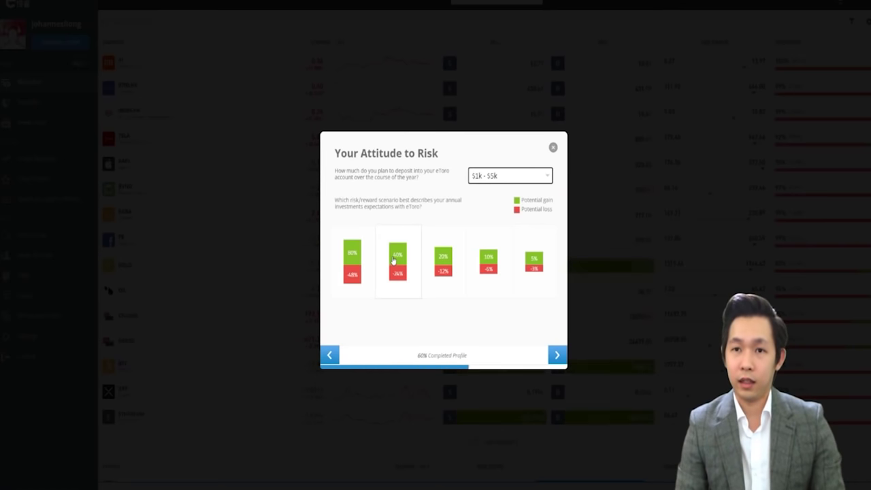
{"action": "left_click", "coordinate": [427, 262]}
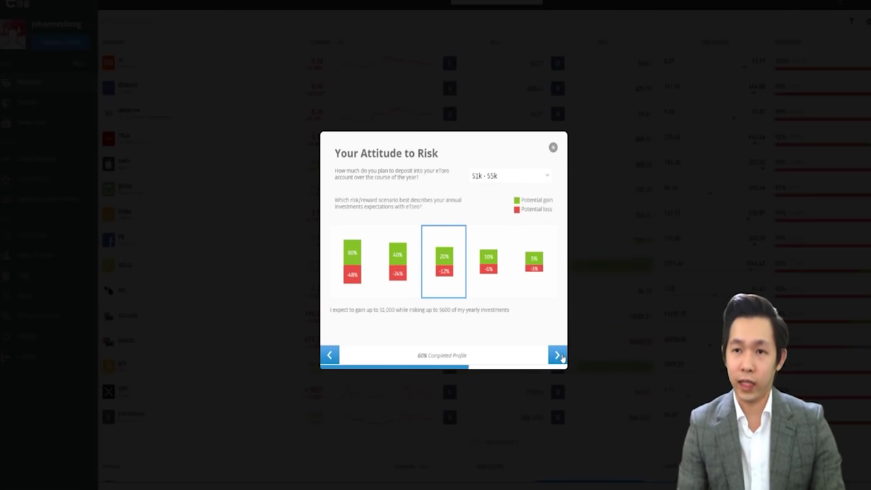
{"action": "left_click", "coordinate": [558, 355]}
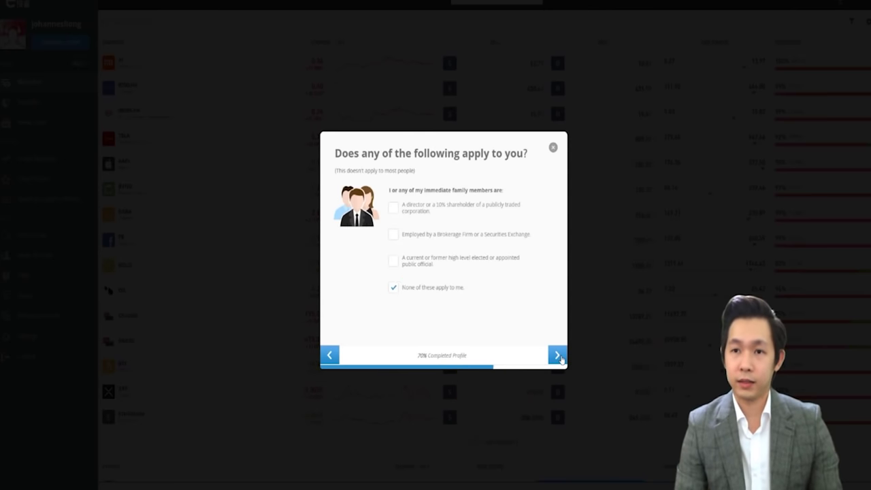
Step: Continue with "None of these apply to me" and set the source of income to Savings in the financial status form
{"action": "left_click", "coordinate": [559, 357]}
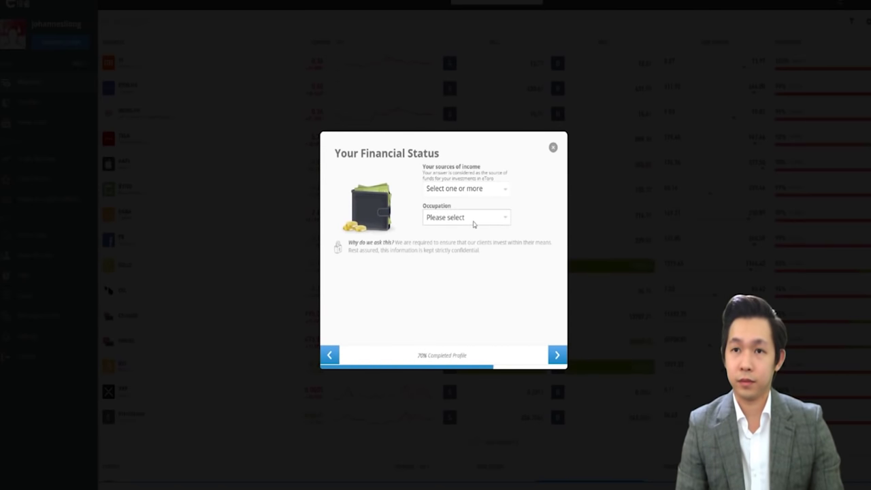
{"action": "left_click", "coordinate": [473, 193]}
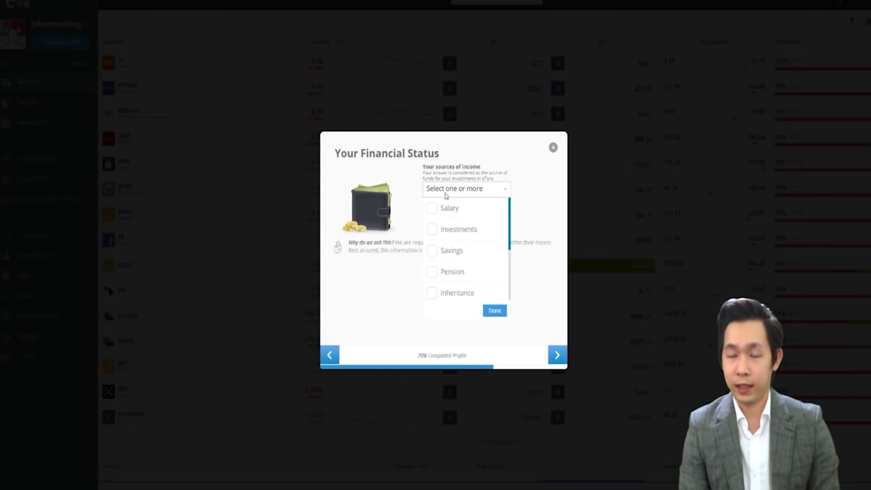
{"action": "scroll", "coordinate": [438, 267], "scroll_direction": "down", "scroll_amount": 3}
{"action": "scroll", "coordinate": [469, 281], "scroll_direction": "up", "scroll_amount": 3}
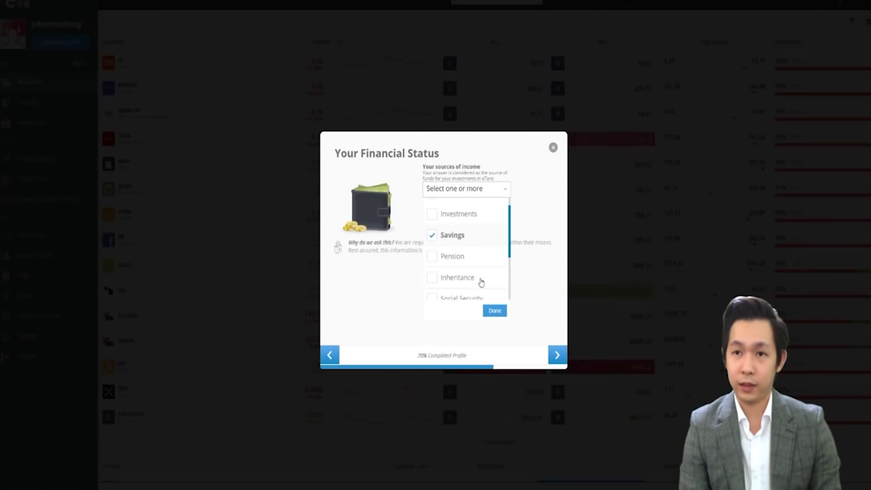
{"action": "left_click", "coordinate": [492, 311]}
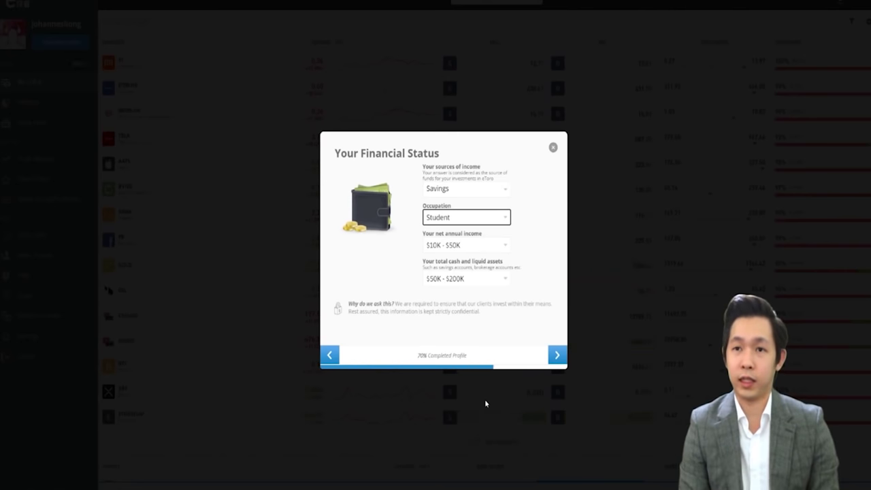
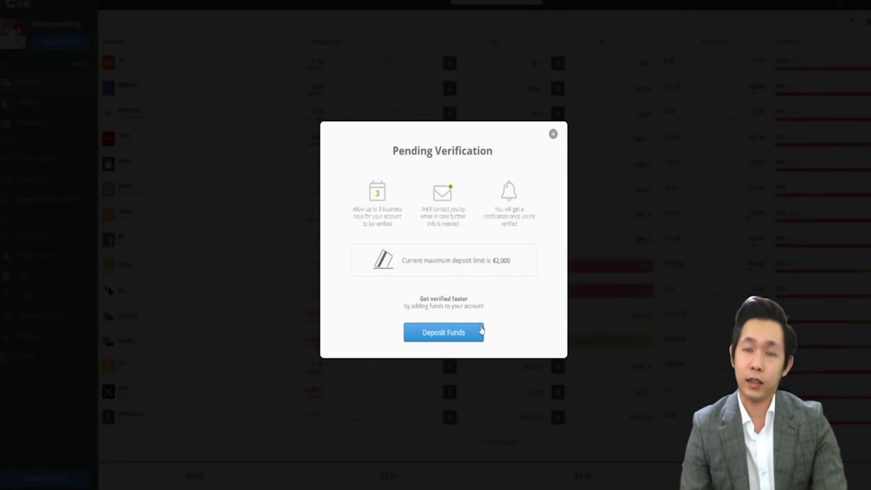
Step: Open the deposit form from the pending verification notice and review the available payment methods, keeping Credit / Debit card
{"action": "left_click", "coordinate": [480, 331]}
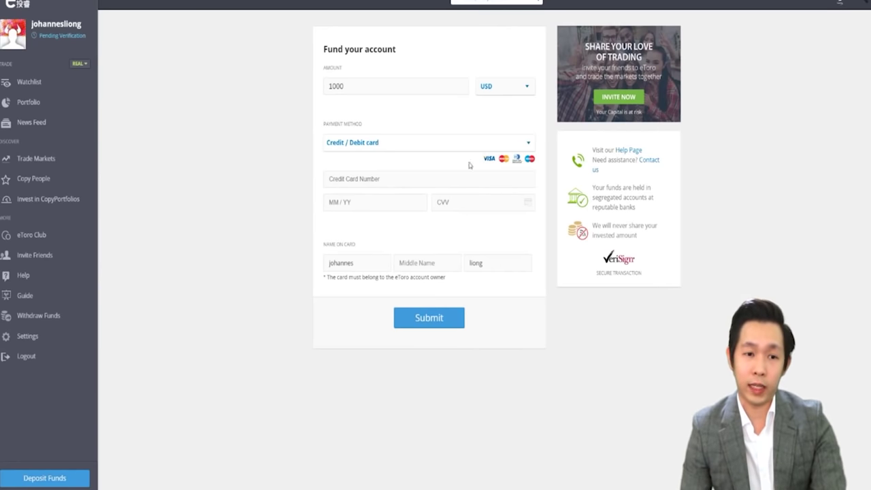
{"action": "left_click", "coordinate": [409, 148]}
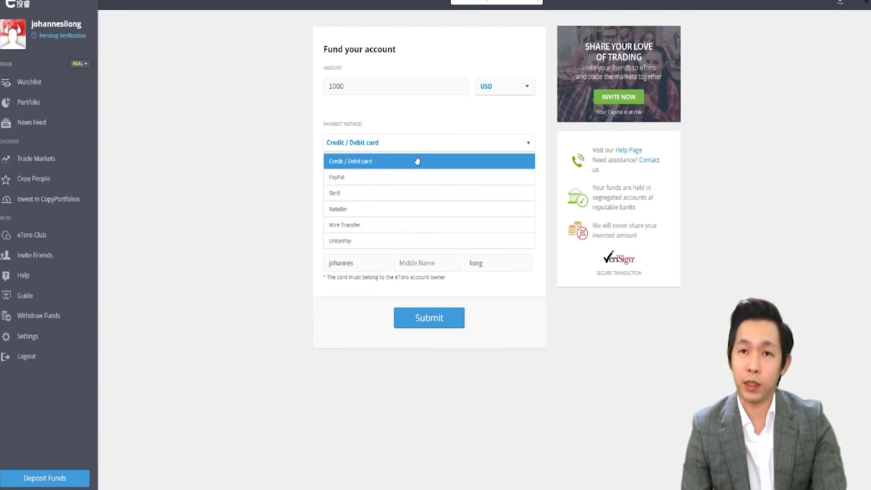
{"action": "left_click", "coordinate": [420, 149]}
{"action": "left_click", "coordinate": [420, 183]}
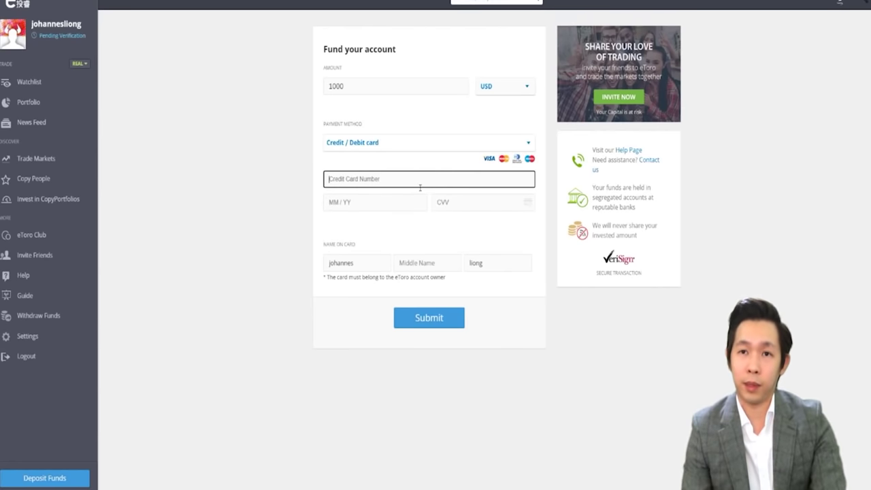
{"action": "left_click", "coordinate": [417, 107]}
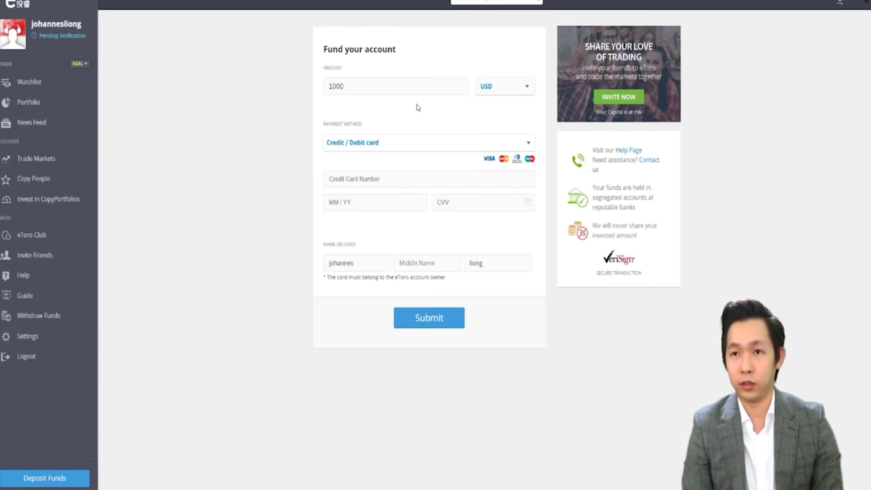
Step: Set the deposit amount to 500 USD, complete the deposit and acknowledge its confirmation
{"action": "left_click_drag", "start_coordinate": [417, 89], "coordinate": [226, 85]}
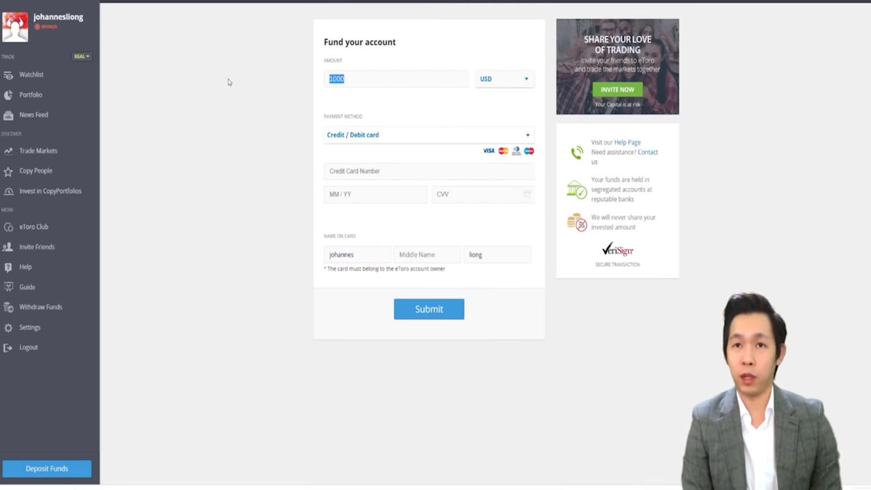
{"action": "type", "text": "500"}
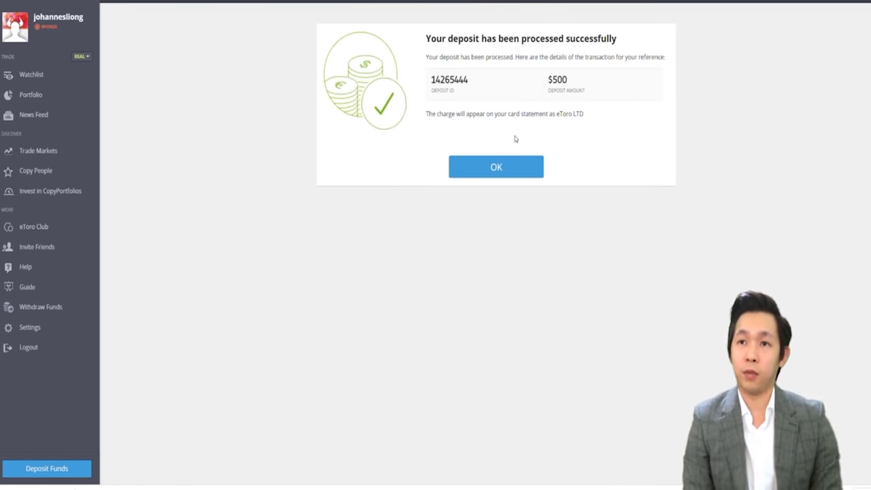
{"action": "left_click", "coordinate": [496, 168]}
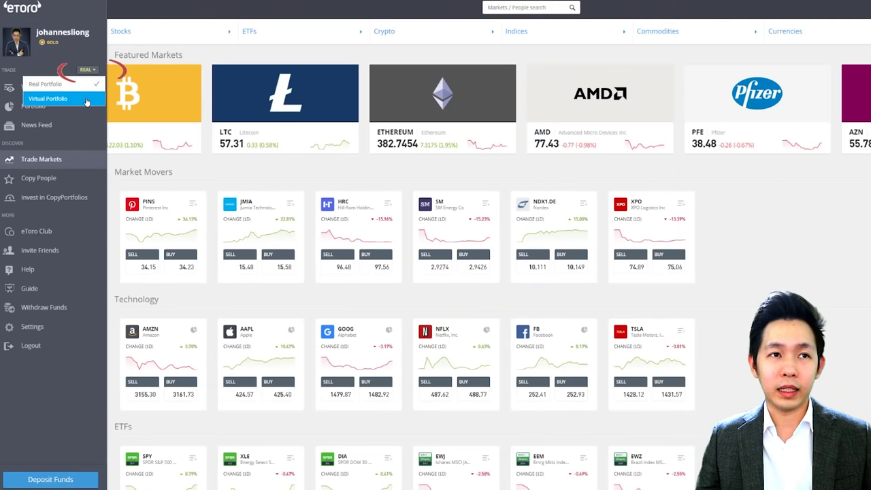
Step: Switch from the real portfolio to the virtual portfolio and confirm the switch
{"action": "left_click", "coordinate": [87, 102]}
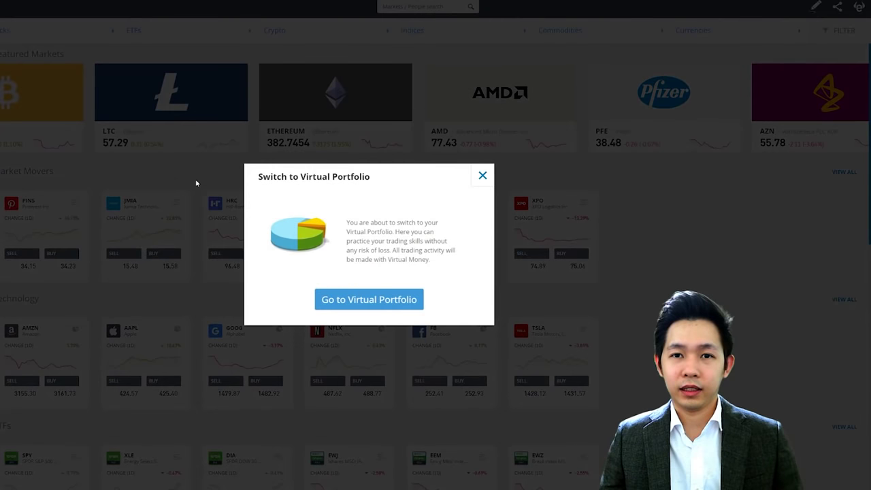
{"action": "left_click", "coordinate": [381, 303]}
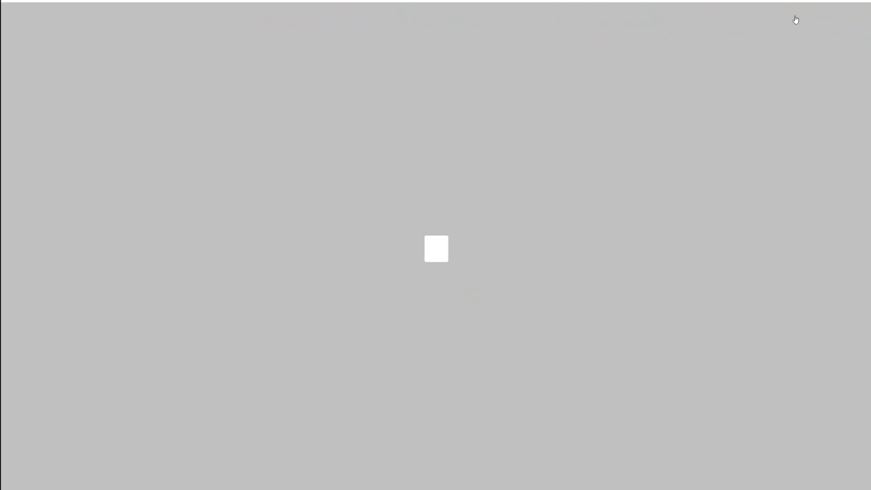
Step: Browse the Market Movers, Technology and ETFs sections of the trade markets page
{"action": "left_click", "coordinate": [420, 193]}
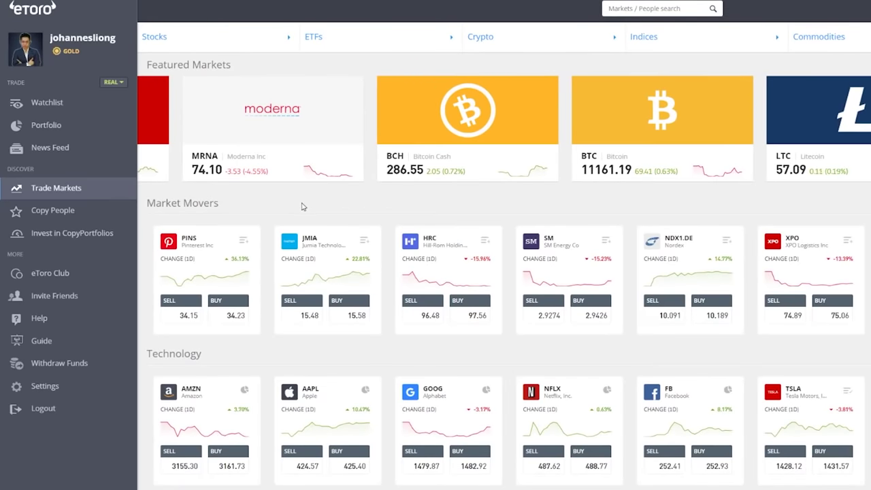
{"action": "scroll", "coordinate": [302, 206], "scroll_direction": "down", "scroll_amount": 2}
{"action": "scroll", "coordinate": [303, 206], "scroll_direction": "down", "scroll_amount": 1}
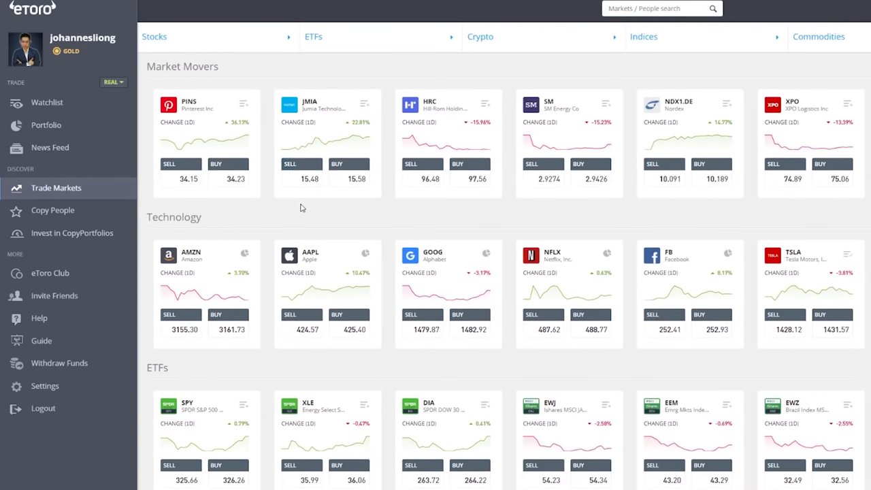
{"action": "scroll", "coordinate": [302, 208], "scroll_direction": "down", "scroll_amount": 3}
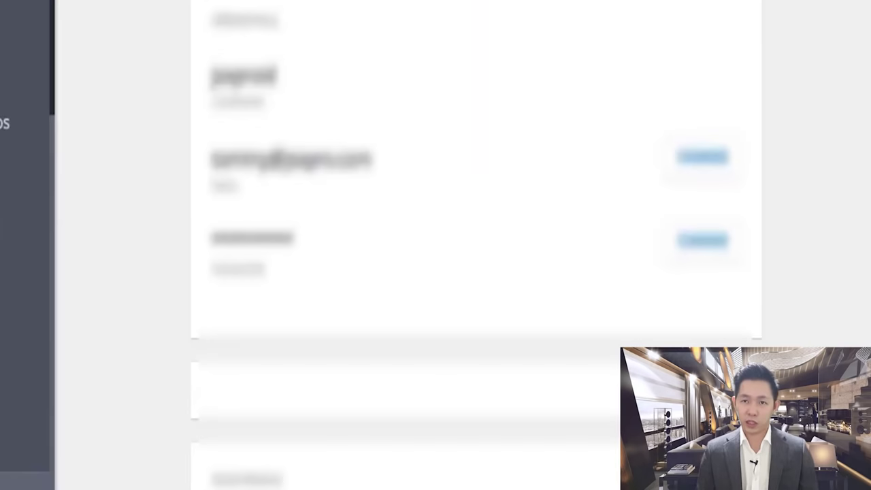
Step: Review the verification checklist in the account settings, from personal details through proof of identity and address
{"action": "scroll", "coordinate": [457, 48], "scroll_direction": "down", "scroll_amount": 8}
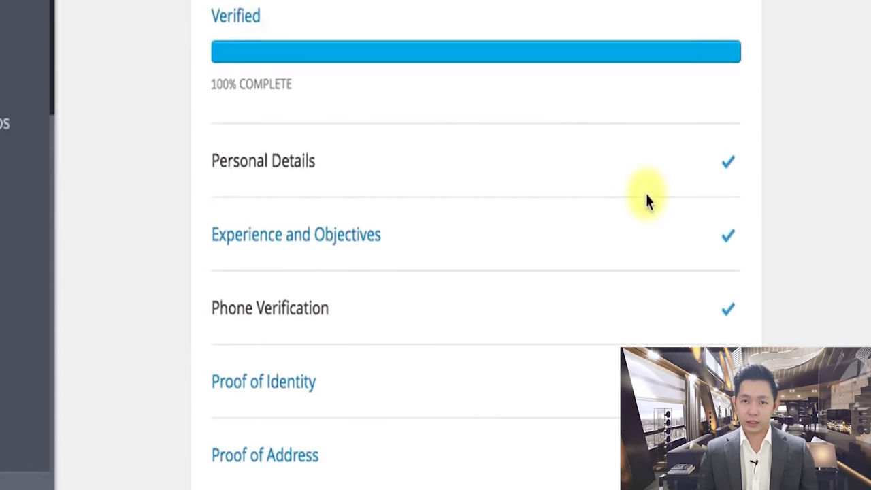
{"action": "scroll", "coordinate": [650, 187], "scroll_direction": "up", "scroll_amount": 1}
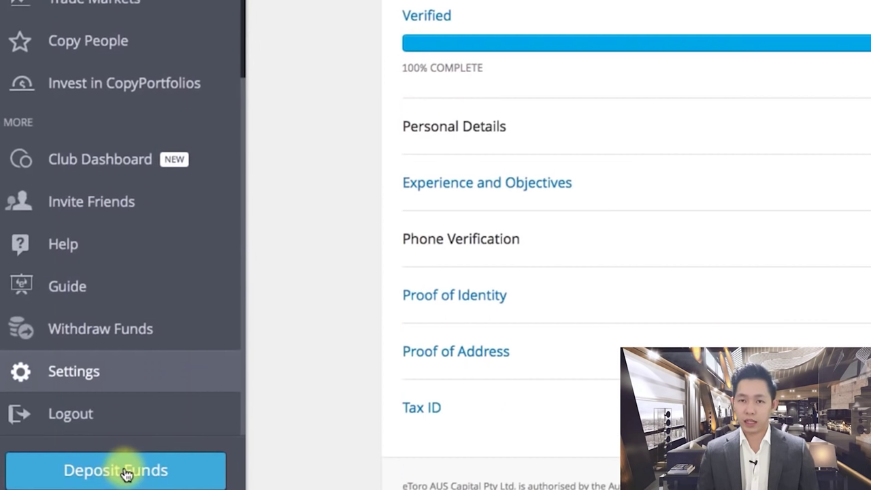
Step: Open the deposit form and check the list of payment methods, keeping Local Online Banking
{"action": "left_click", "coordinate": [126, 474]}
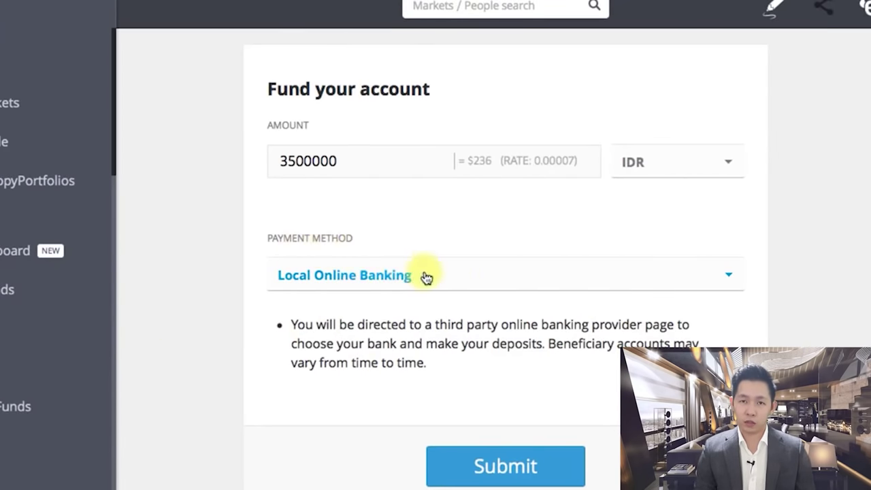
{"action": "left_click", "coordinate": [485, 277]}
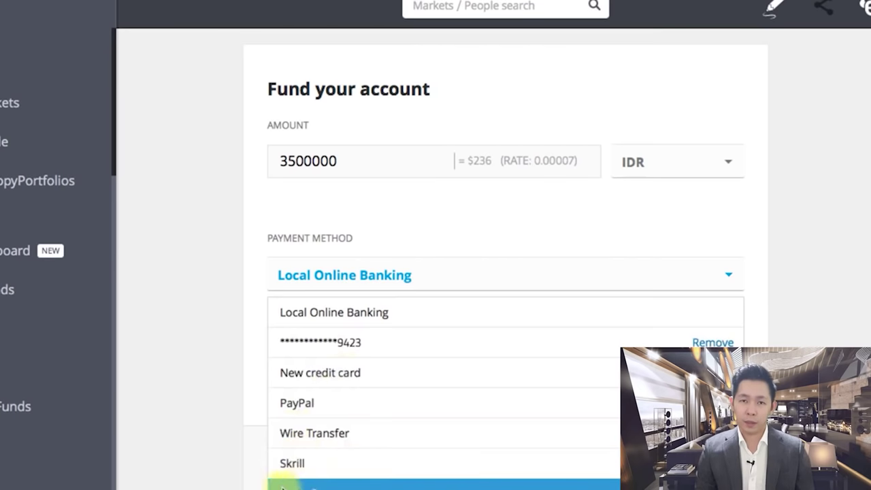
{"action": "left_click", "coordinate": [219, 354]}
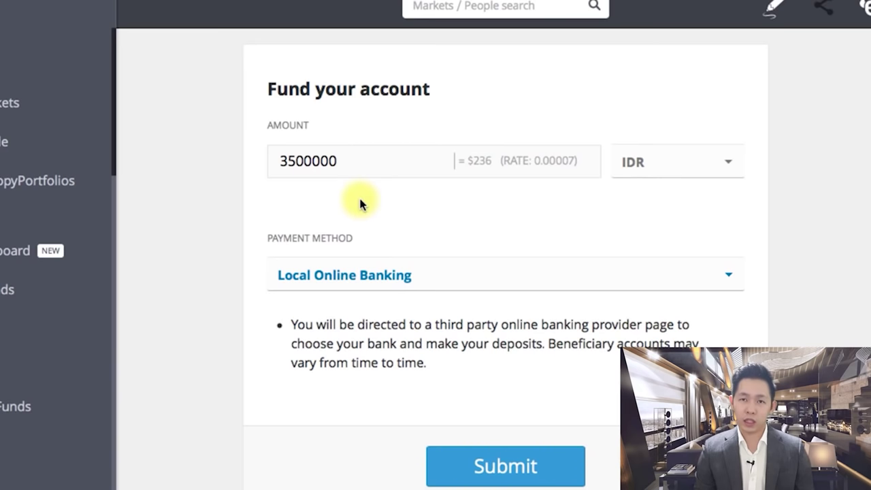
Step: Set the deposit amount to 1000000 IDR and submit it through Local Online Banking
{"action": "left_click_drag", "start_coordinate": [356, 161], "coordinate": [281, 159]}
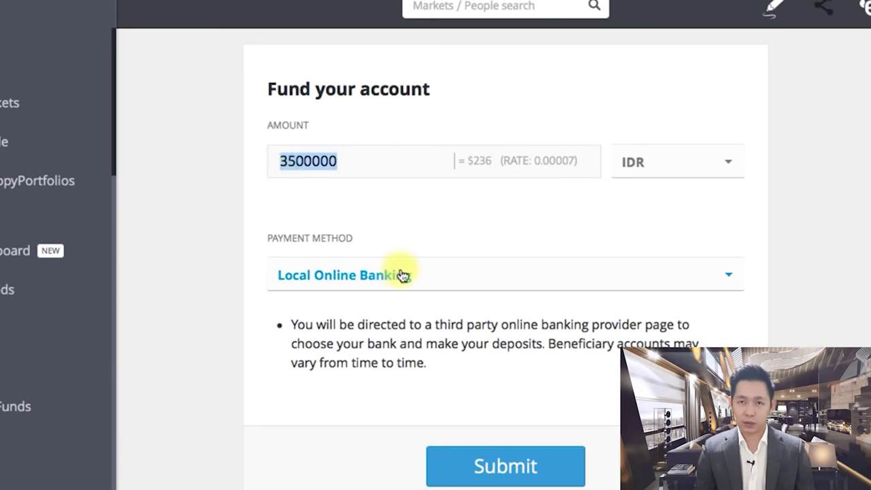
{"action": "type", "text": "100000"}
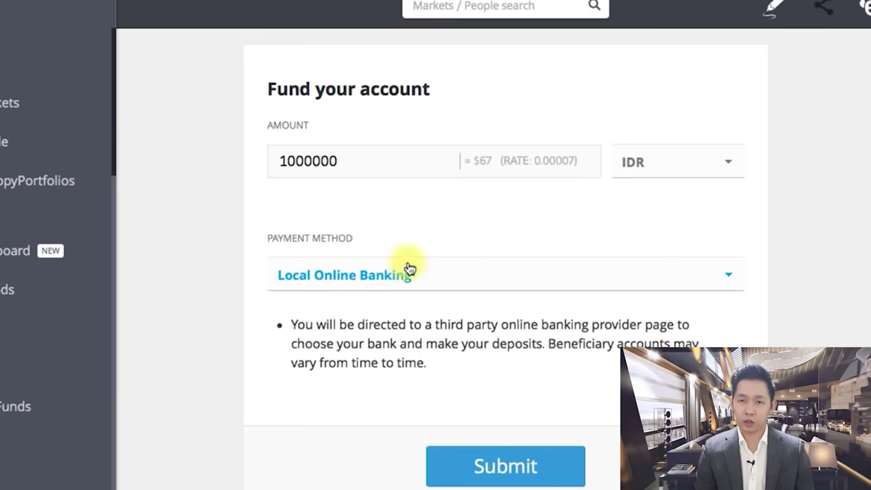
{"action": "left_click", "coordinate": [517, 469]}
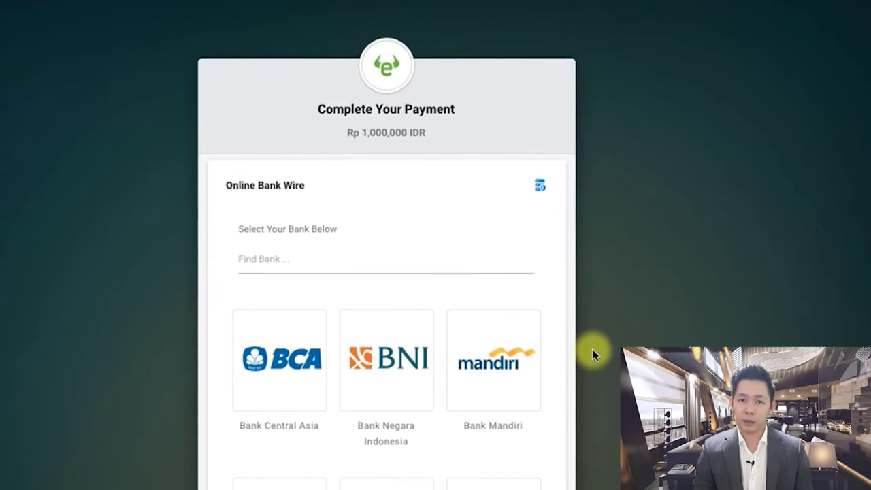
Step: Choose Bank Negara Indonesia as the bank for the online wire and proceed to its payment details
{"action": "scroll", "coordinate": [619, 314], "scroll_direction": "down", "scroll_amount": 2}
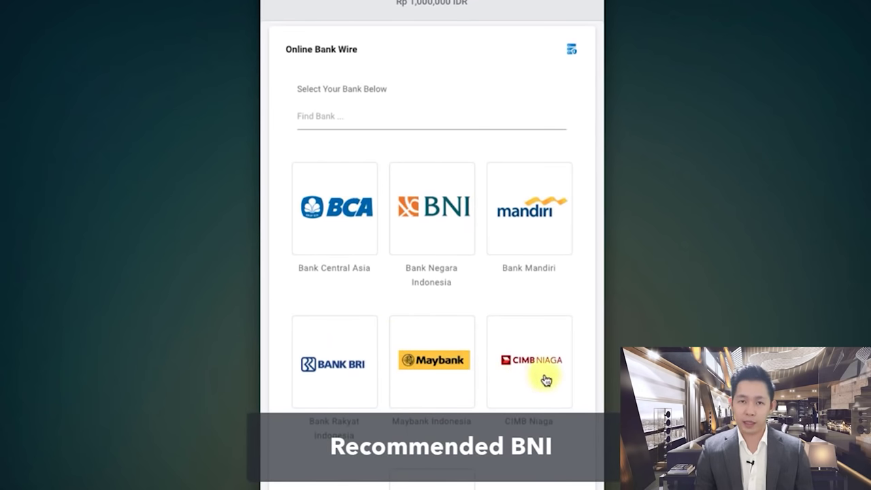
{"action": "left_click", "coordinate": [436, 218]}
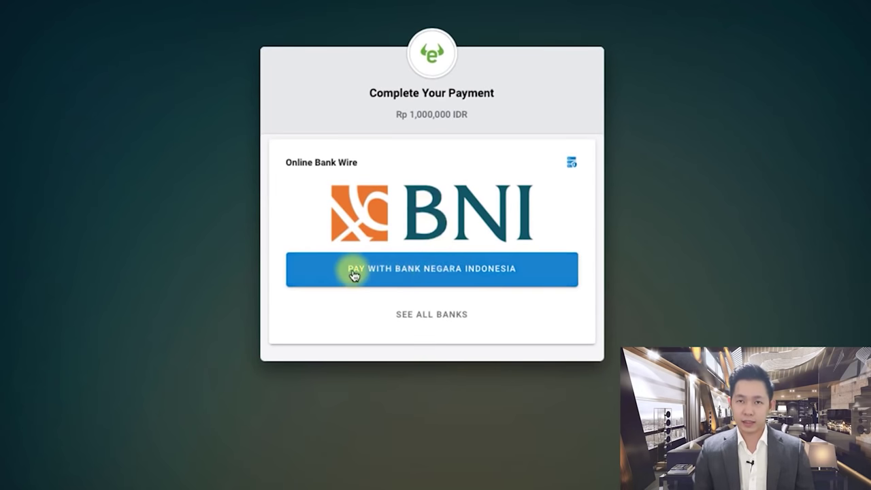
{"action": "left_click", "coordinate": [439, 272]}
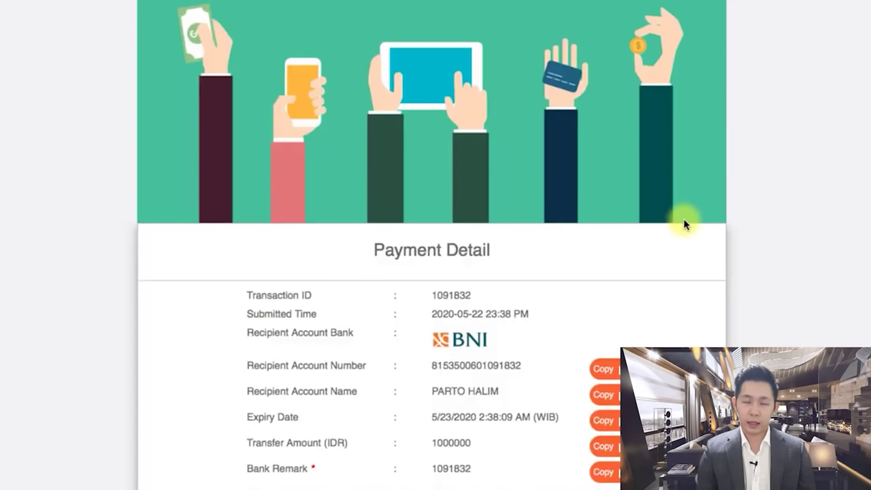
Step: Review the transfer's payment details: recipient account number and name, expiry date, transfer amount and bank remark
{"action": "scroll", "coordinate": [717, 224], "scroll_direction": "down", "scroll_amount": 1}
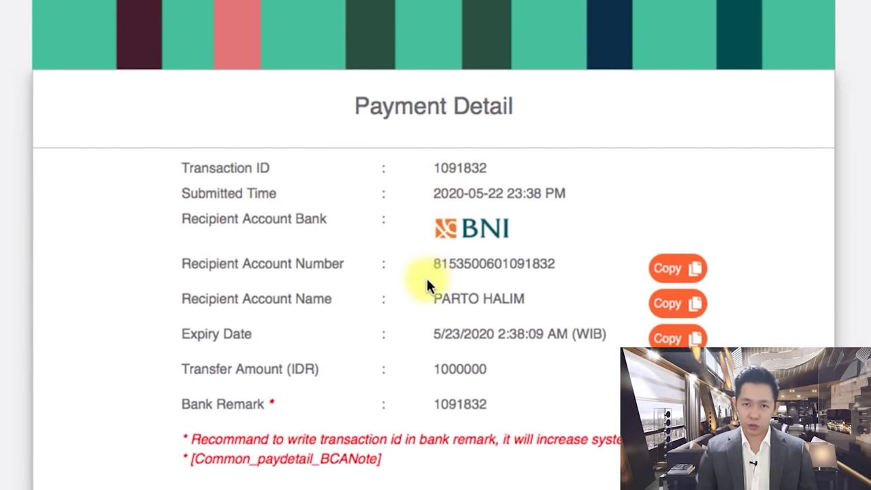
{"action": "left_click_drag", "start_coordinate": [434, 264], "coordinate": [552, 264]}
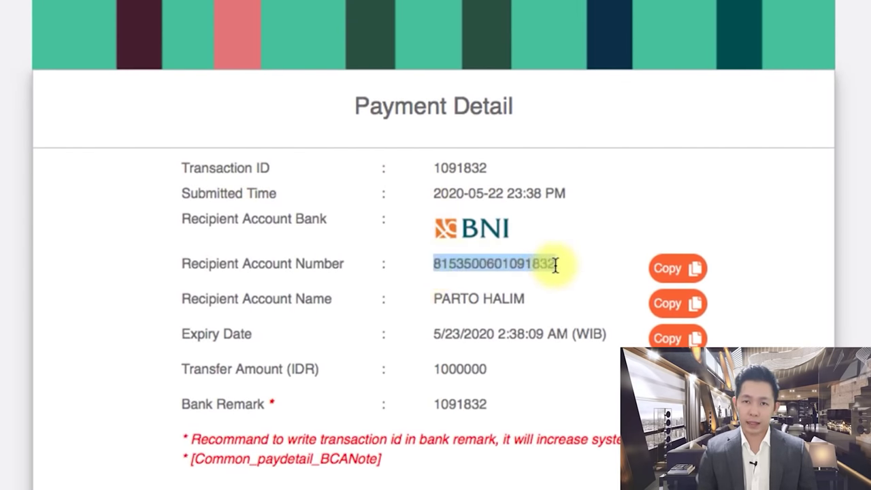
{"action": "left_click_drag", "start_coordinate": [434, 298], "coordinate": [537, 302]}
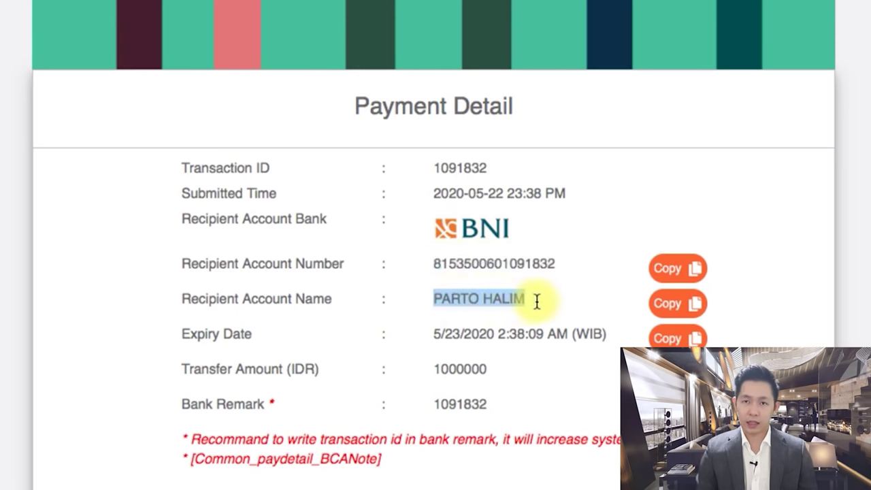
{"action": "left_click", "coordinate": [430, 264]}
{"action": "left_click_drag", "start_coordinate": [431, 263], "coordinate": [556, 263]}
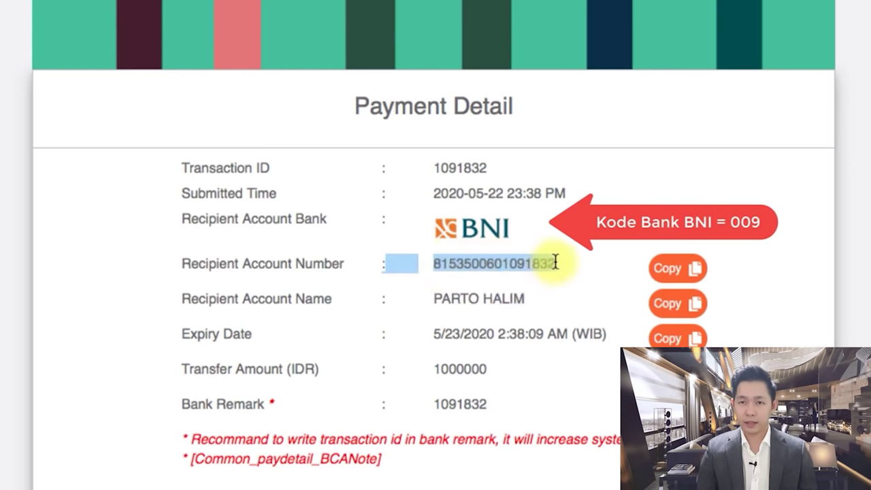
{"action": "left_click", "coordinate": [445, 263]}
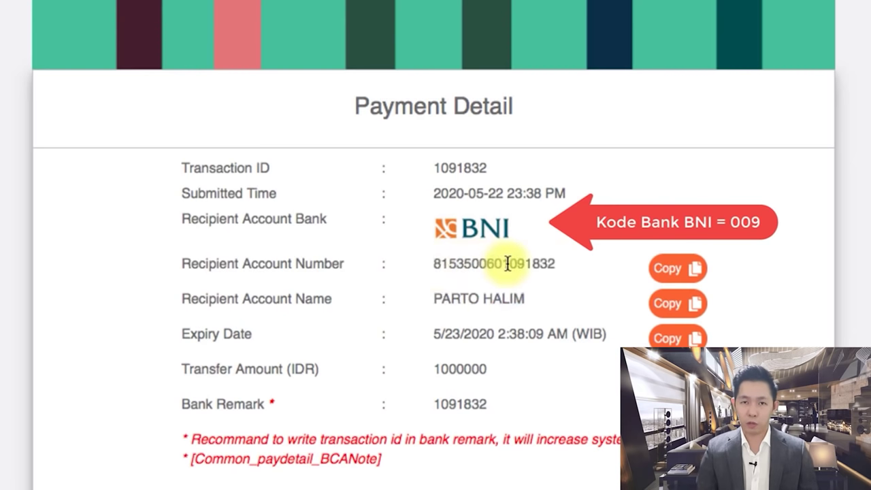
{"action": "left_click_drag", "start_coordinate": [432, 298], "coordinate": [525, 299]}
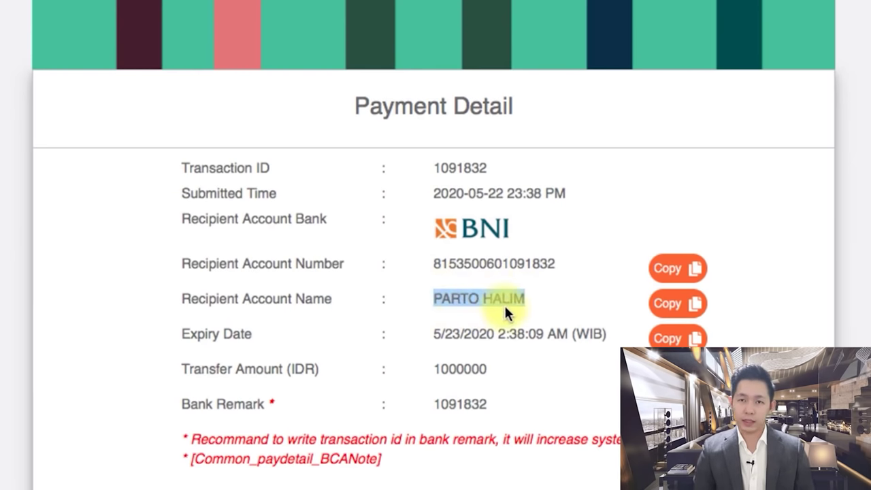
{"action": "left_click_drag", "start_coordinate": [430, 334], "coordinate": [487, 348]}
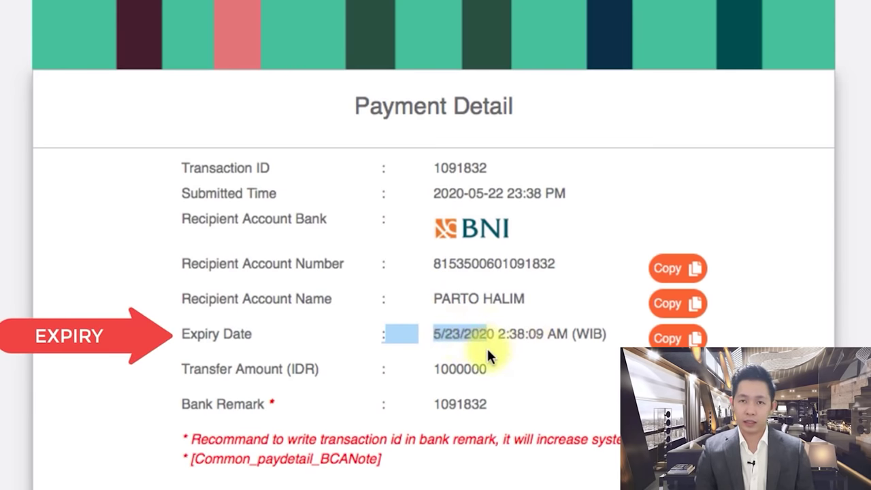
{"action": "left_click_drag", "start_coordinate": [433, 369], "coordinate": [506, 386]}
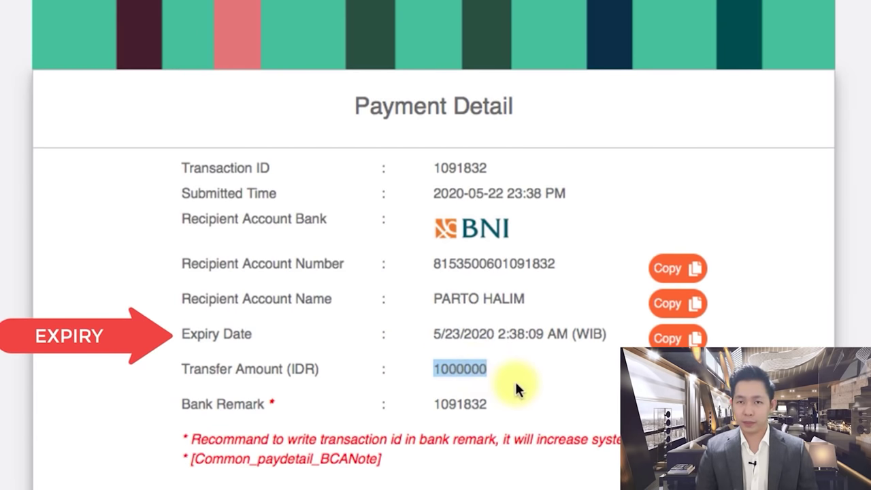
{"action": "left_click_drag", "start_coordinate": [433, 404], "coordinate": [520, 409]}
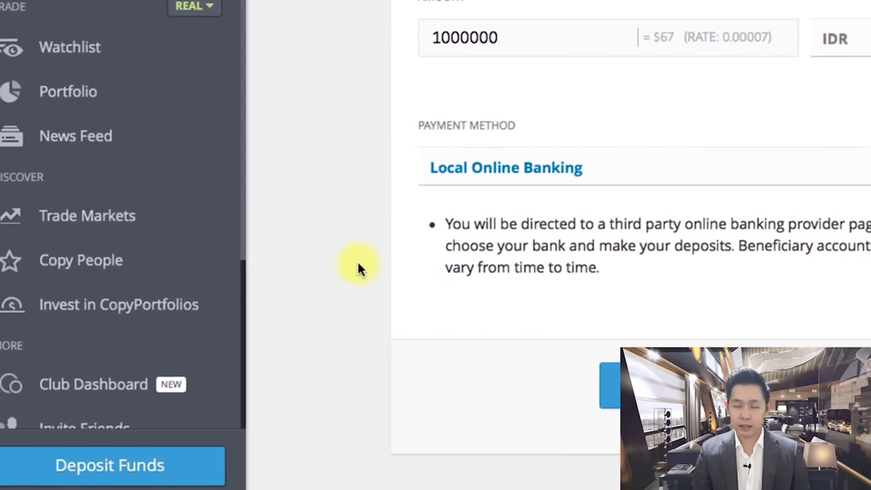
Step: Open the fund withdrawal form, set the amount to $100 and submit it
{"action": "scroll", "coordinate": [99, 320], "scroll_direction": "down", "scroll_amount": 3}
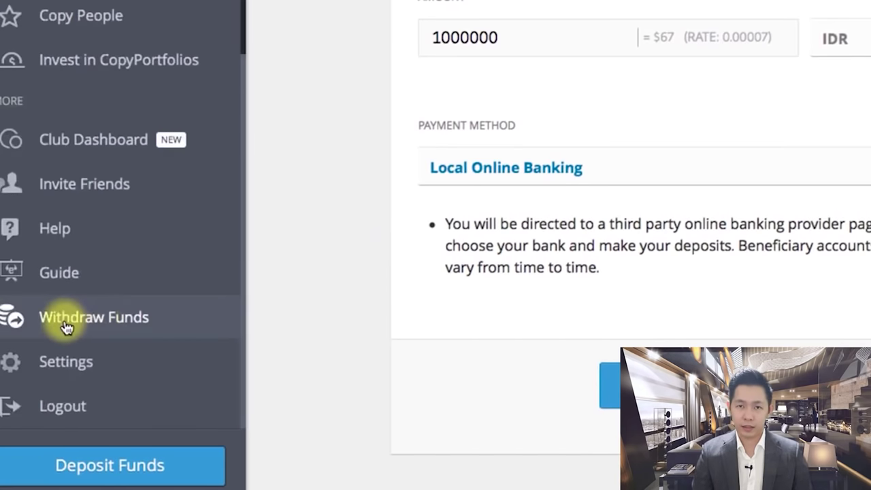
{"action": "left_click", "coordinate": [70, 330]}
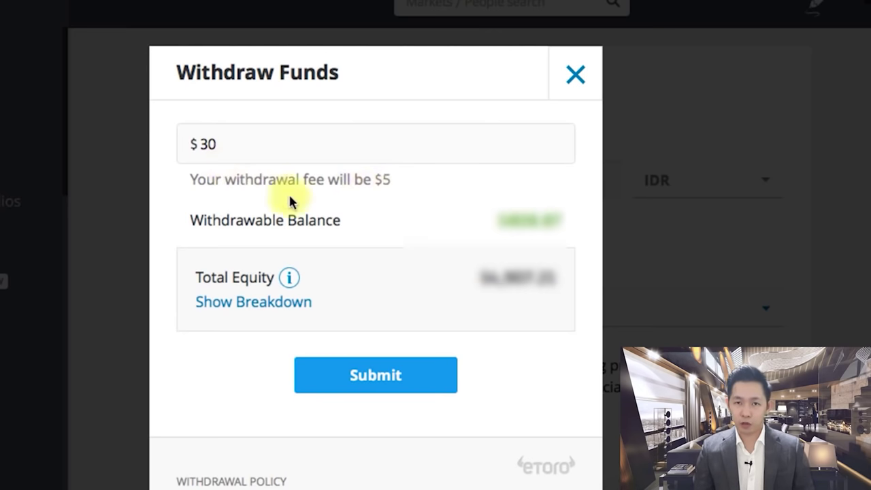
{"action": "left_click", "coordinate": [238, 142]}
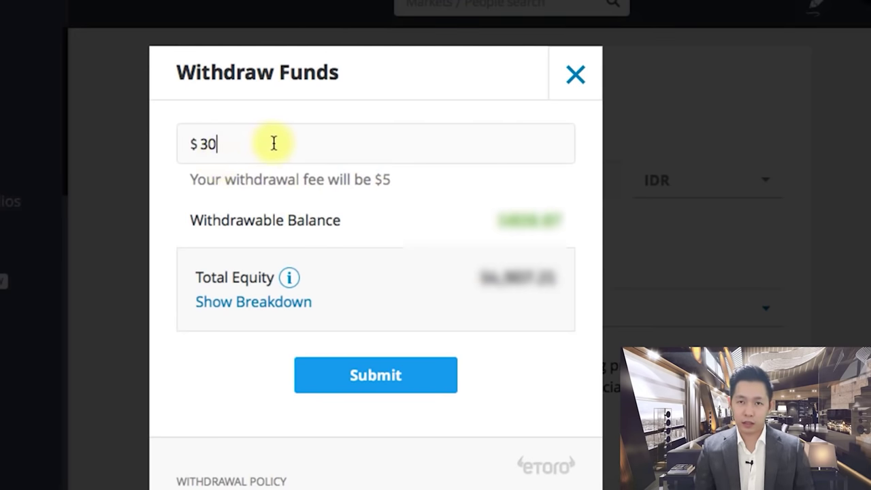
{"action": "key", "text": "BackSpace"}
{"action": "key", "text": "BackSpace"}
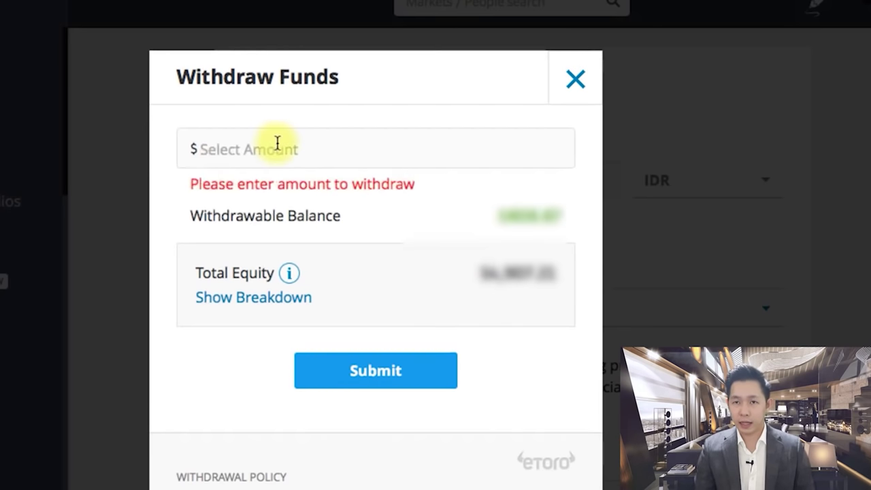
{"action": "type", "text": "100"}
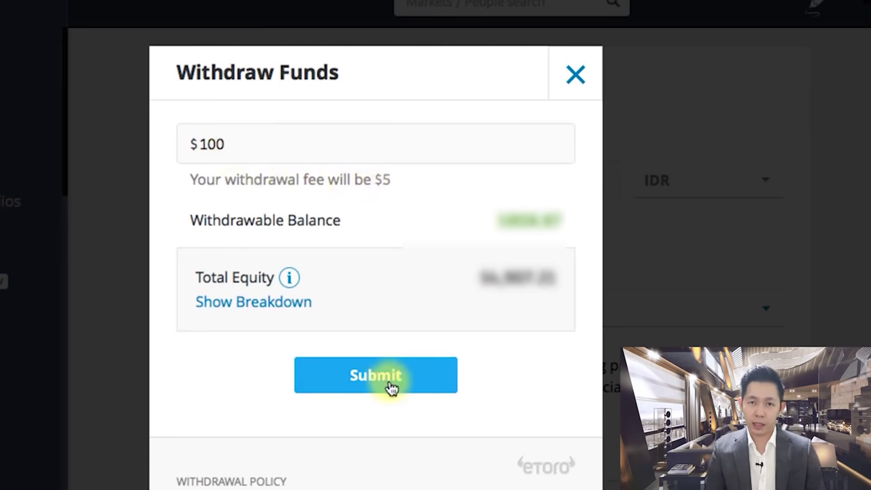
{"action": "left_click", "coordinate": [391, 386]}
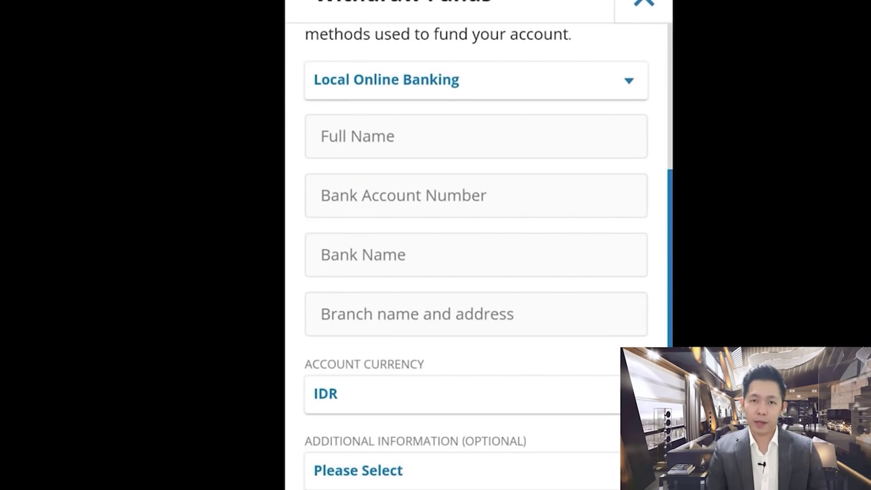